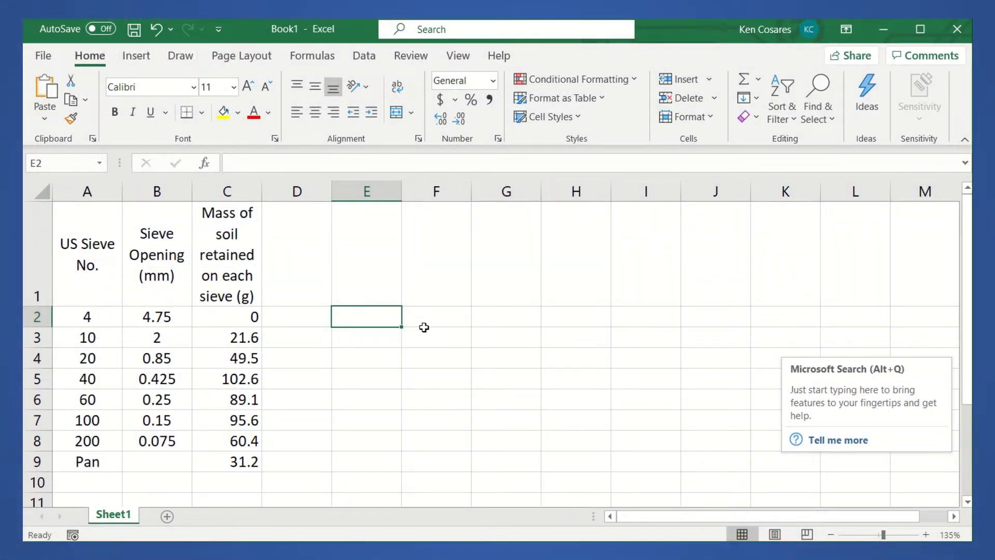
# Step: Look over the Sieve Opening values and the sieve numbers starting at 4, then switch to the ASTM sieve chart PDF
pyautogui.click(389, 387)
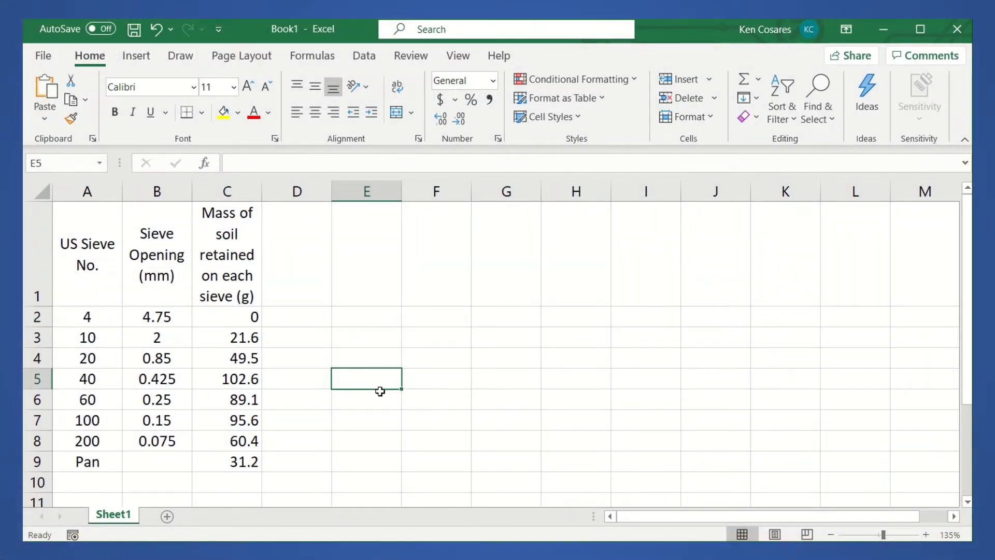
pyautogui.click(327, 353)
pyautogui.click(370, 355)
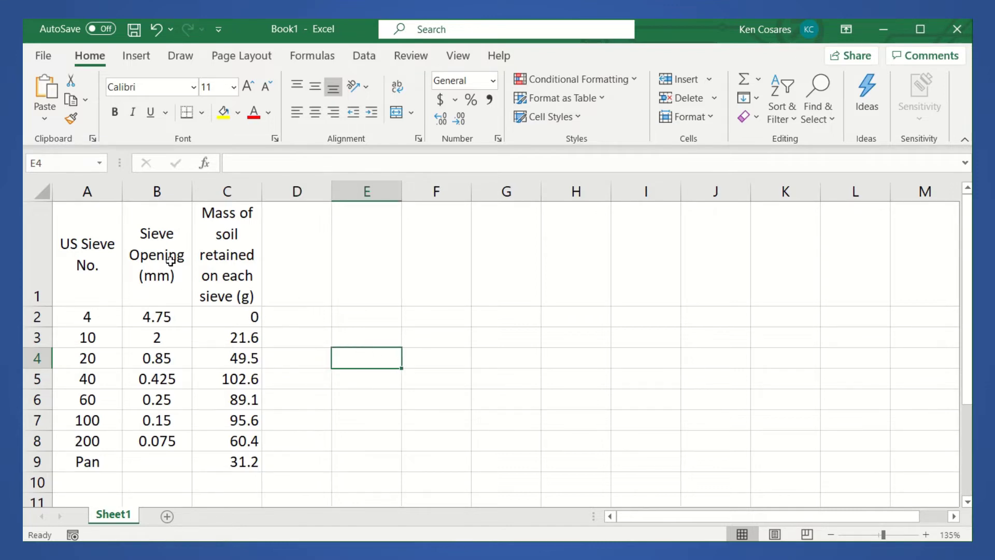
pyautogui.moveTo(170, 260); pyautogui.dragTo(171, 463)
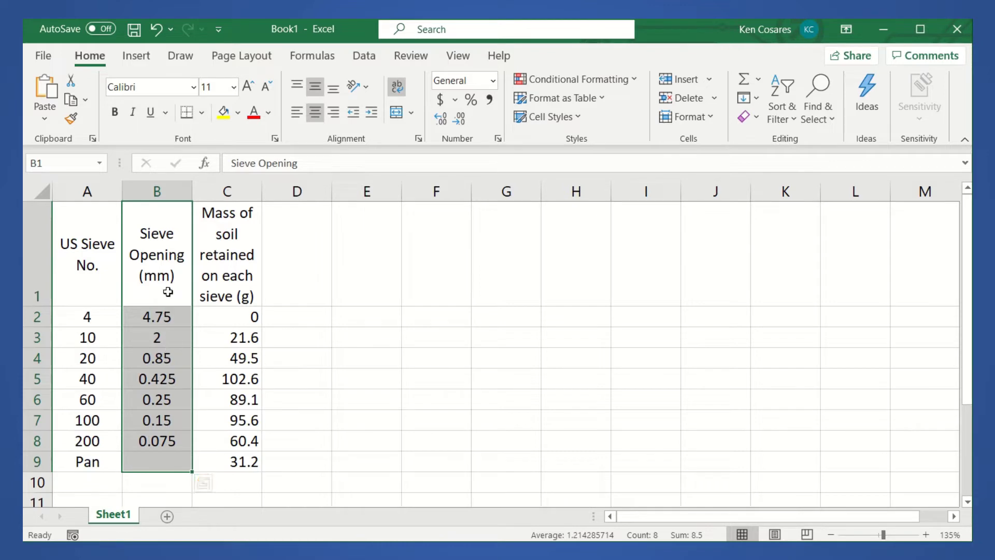
pyautogui.click(169, 322)
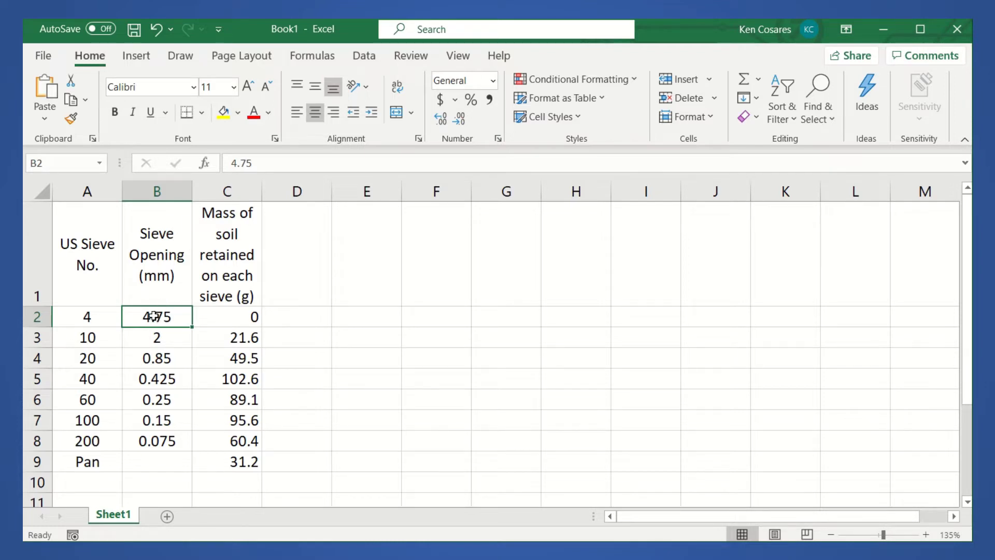
pyautogui.click(96, 314)
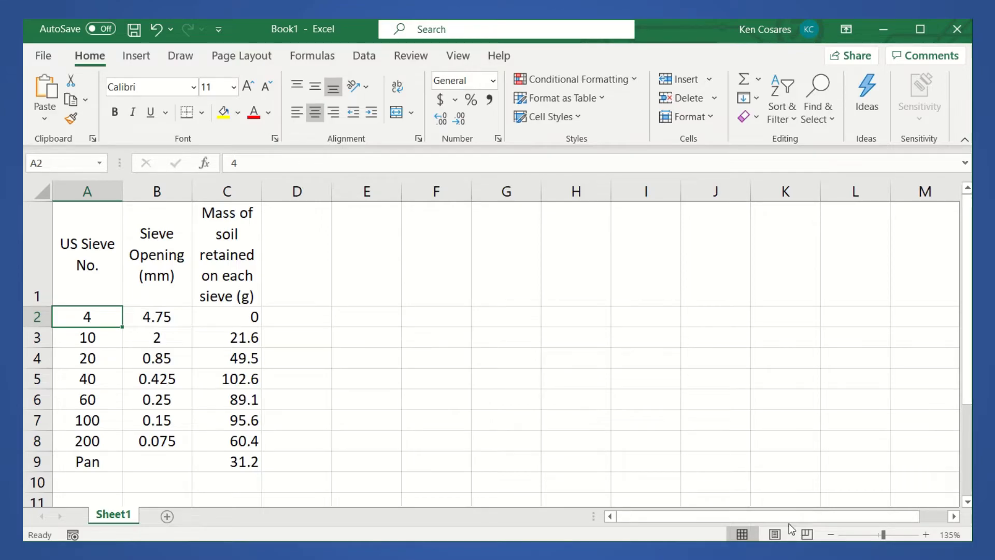
pyautogui.hotkey('alt', 'Tab')
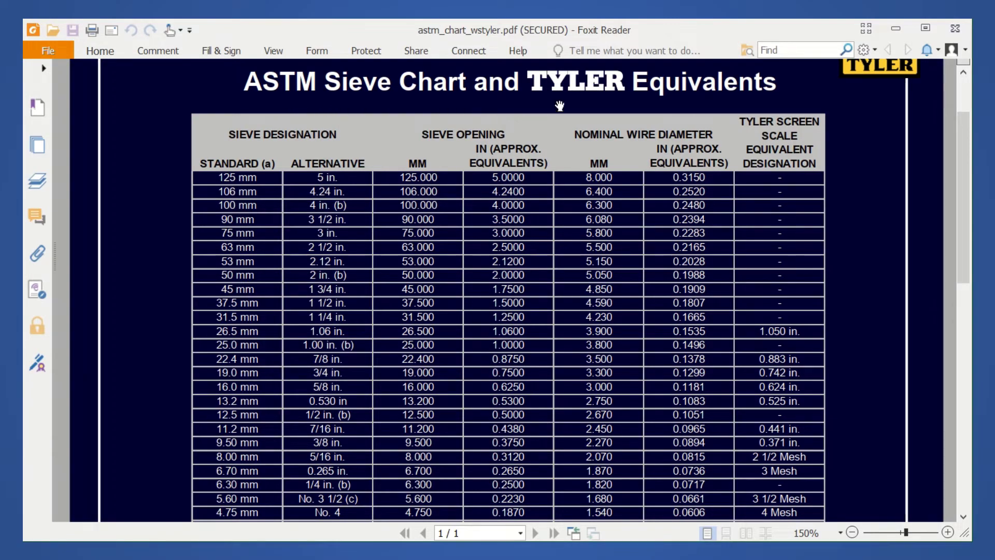
# Step: Browse the ASTM sieve chart to the No. 4 through No. 200 rows and their millimetre openings
pyautogui.scroll(1, 376, 225)
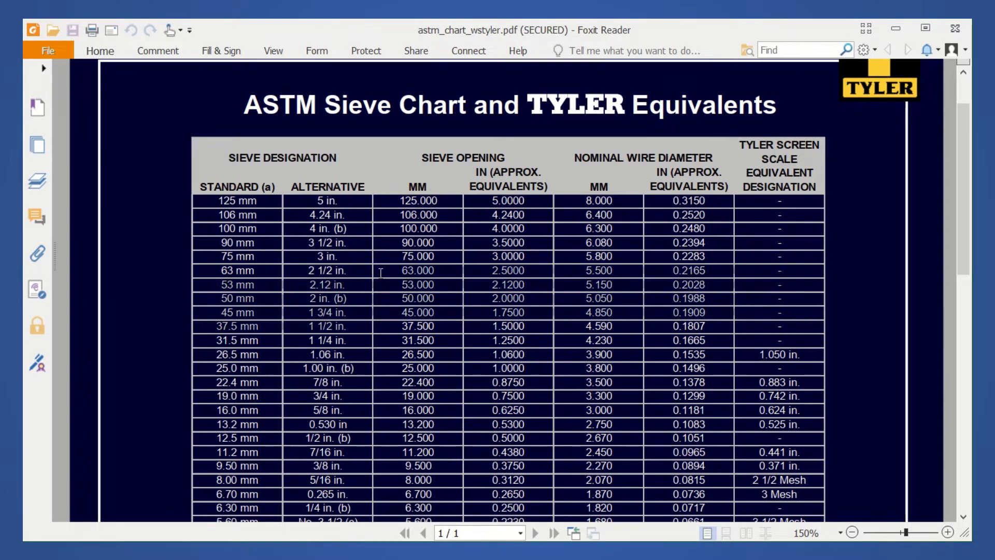
pyautogui.scroll(-5, 381, 326)
pyautogui.scroll(-2, 382, 288)
pyautogui.scroll(2, 372, 325)
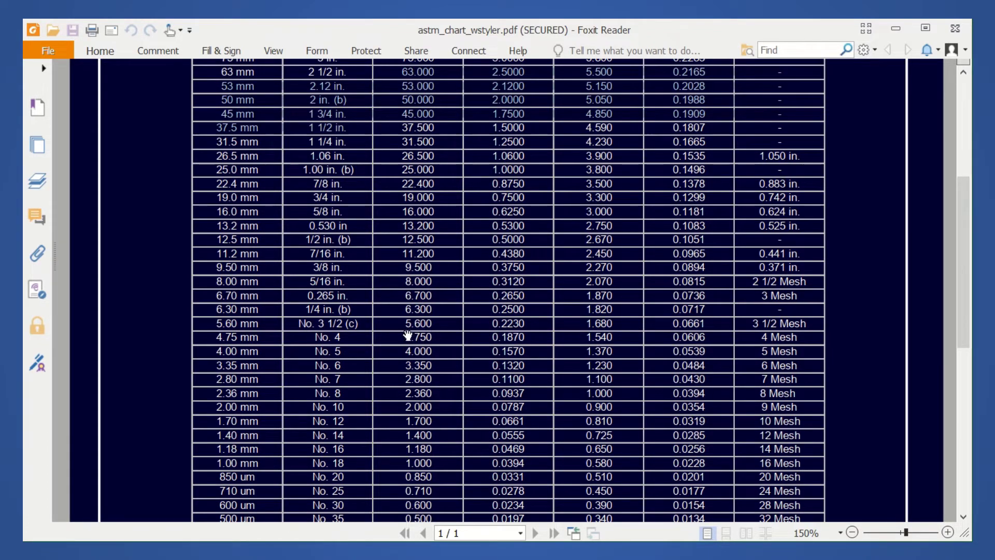
pyautogui.scroll(3, 426, 429)
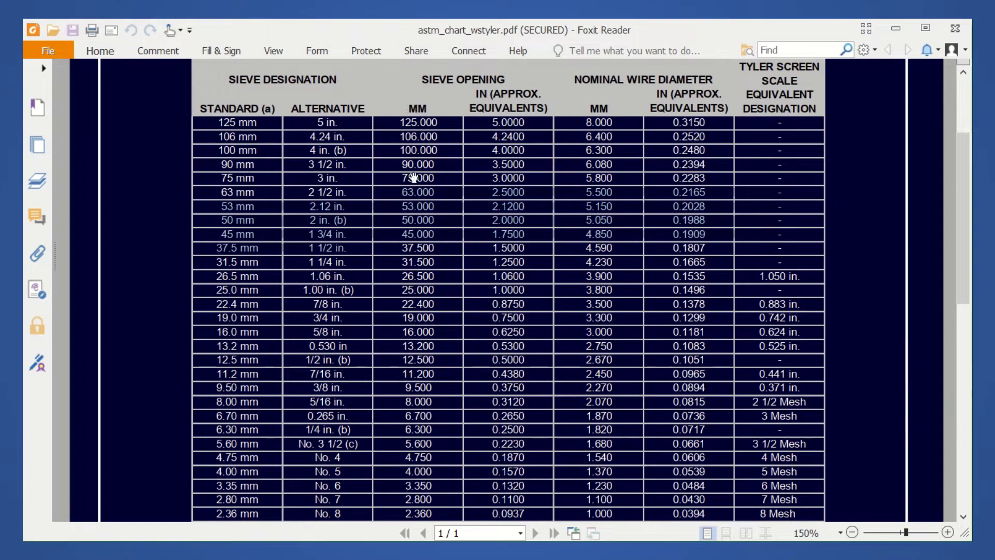
pyautogui.moveTo(408, 465); pyautogui.dragTo(417, 397)
pyautogui.moveTo(354, 413); pyautogui.dragTo(347, 314)
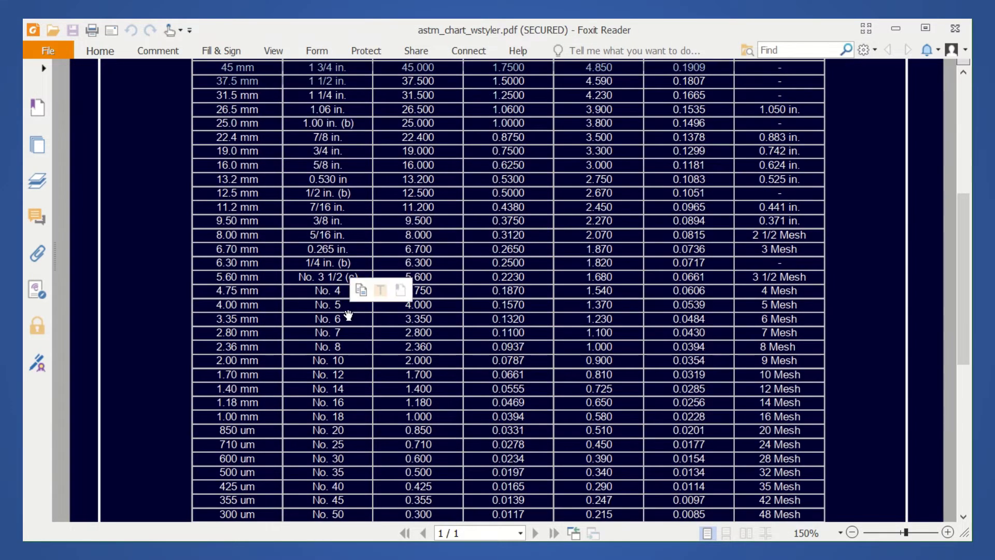
pyautogui.scroll(5, 334, 267)
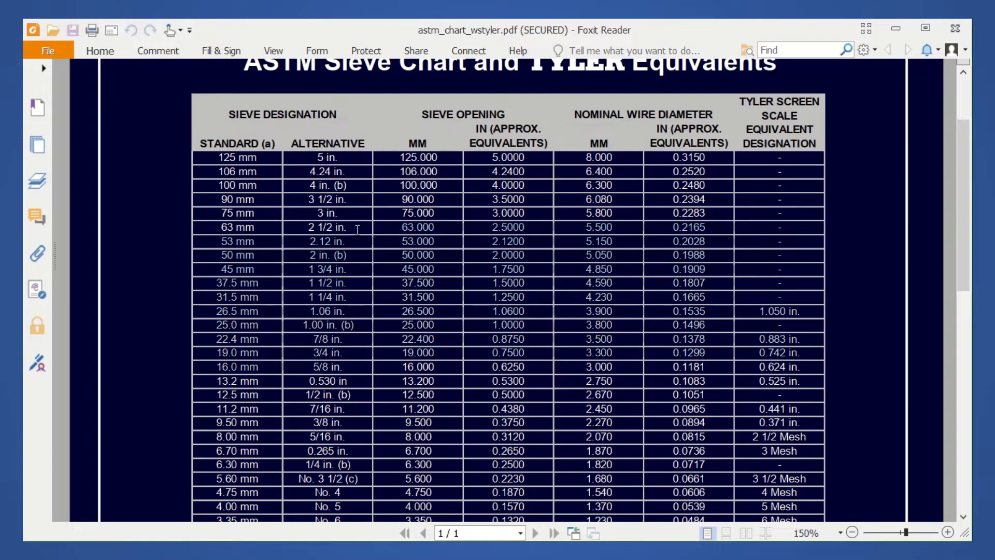
pyautogui.moveTo(382, 407); pyautogui.dragTo(383, 271)
pyautogui.scroll(-1, 355, 309)
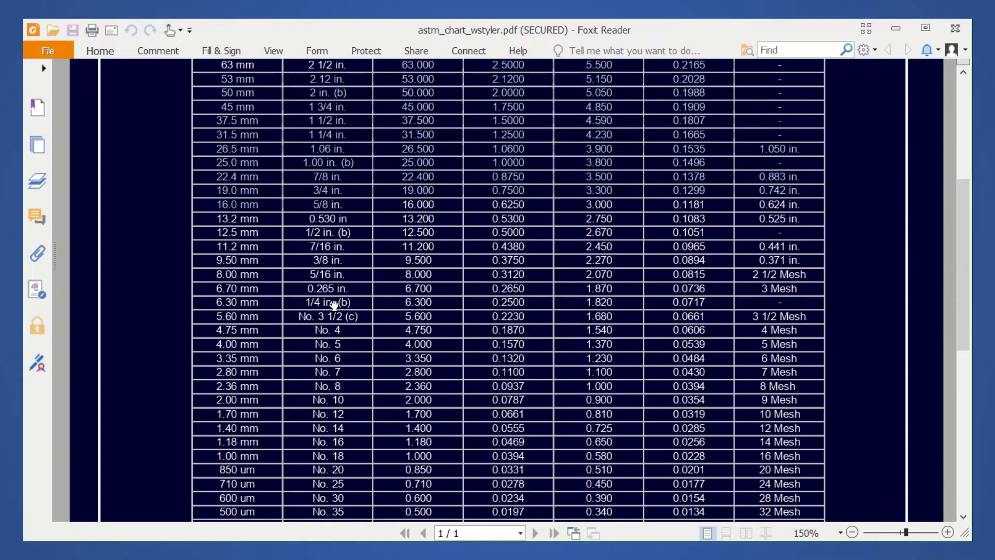
pyautogui.scroll(-2, 348, 350)
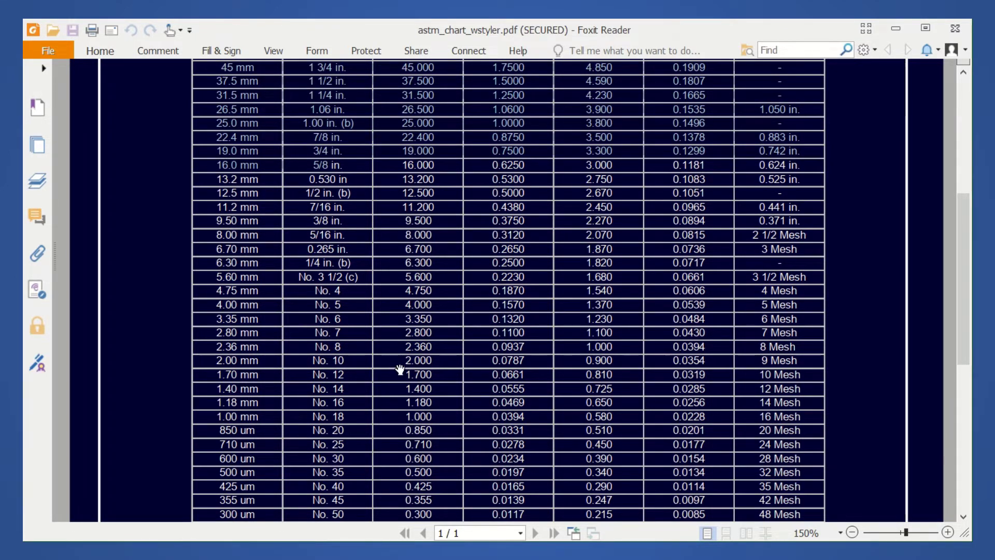
pyautogui.scroll(-2, 376, 386)
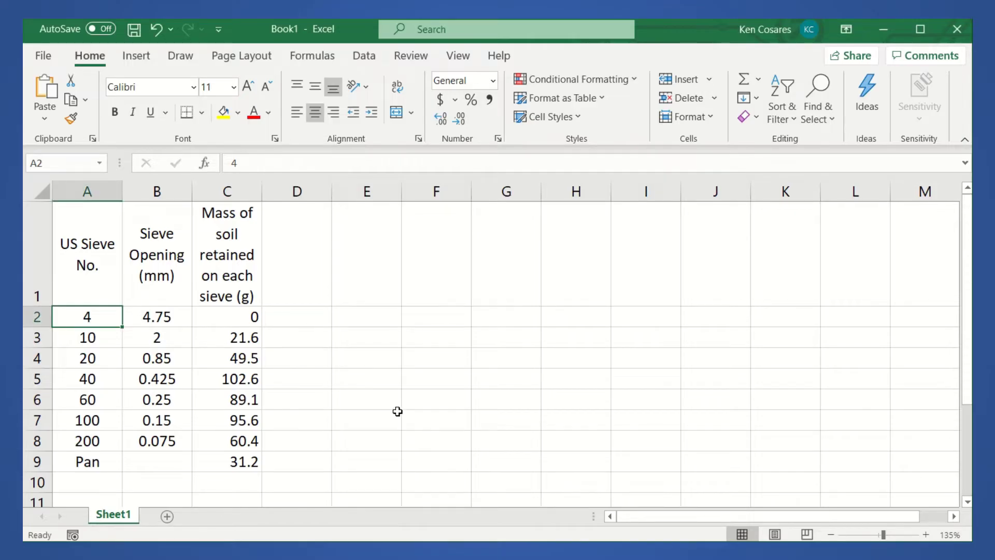
# Step: Back in Excel, add the heading '% Mass Retained' in cell D1
pyautogui.click(396, 413)
pyautogui.click(302, 269)
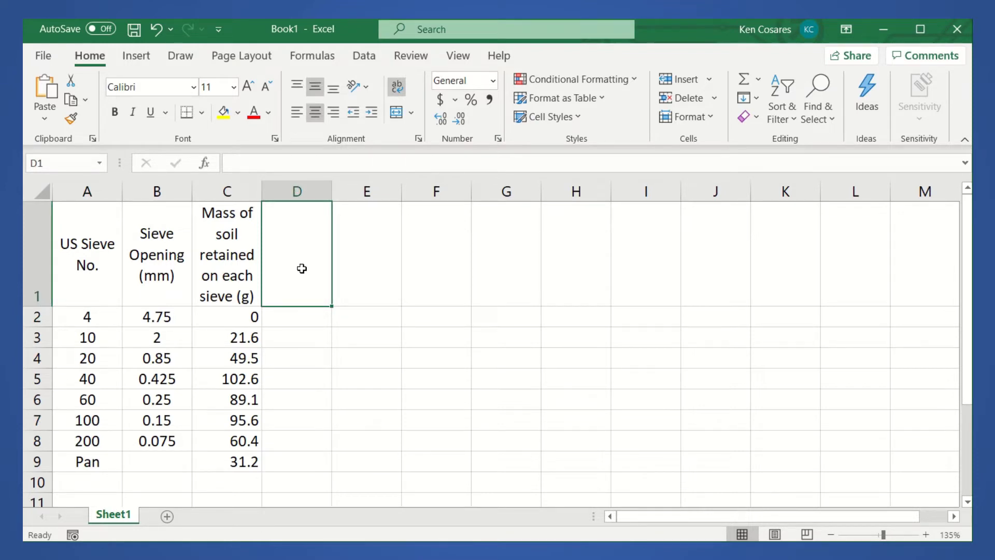
pyautogui.write('% Mass')
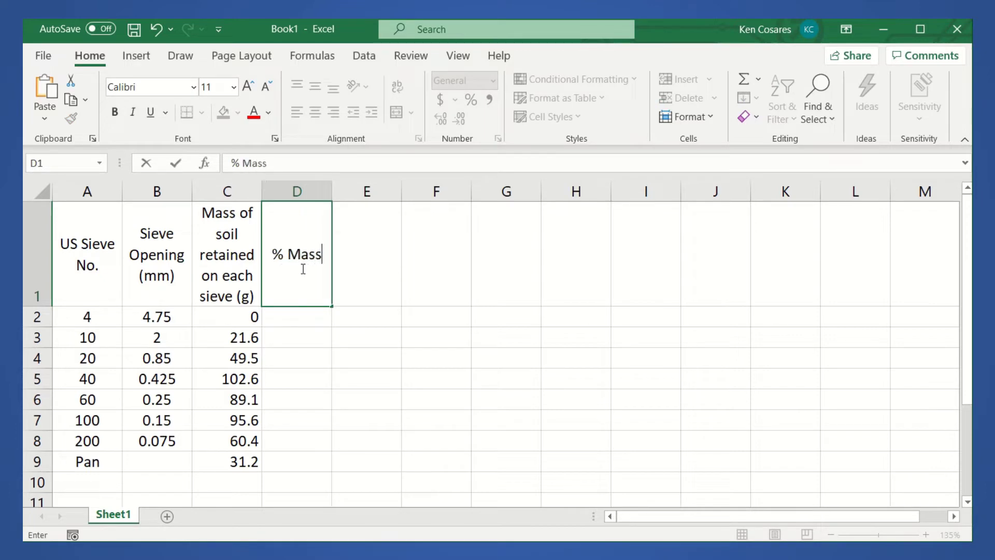
pyautogui.write(' Retained')
pyautogui.press('Return')
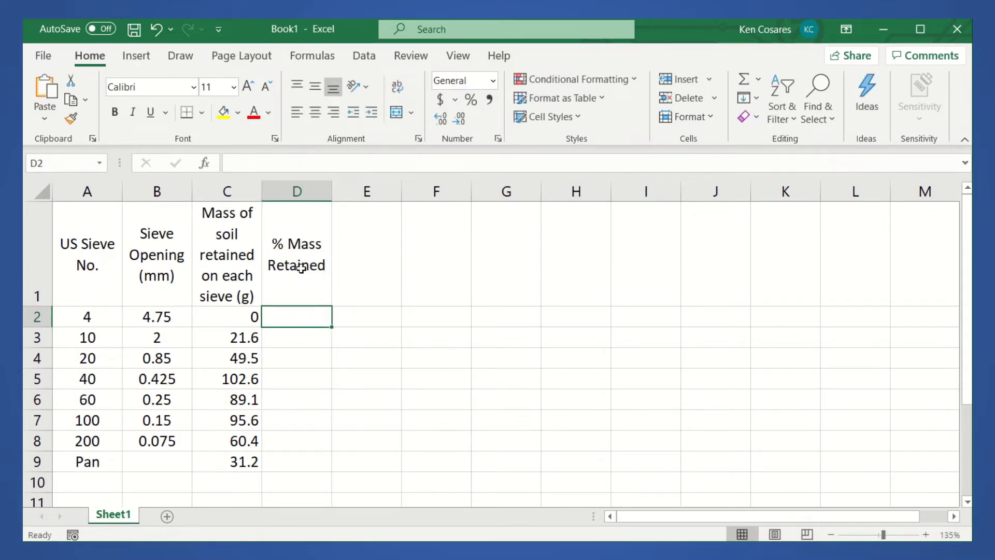
pyautogui.click(320, 434)
pyautogui.click(310, 418)
pyautogui.click(310, 396)
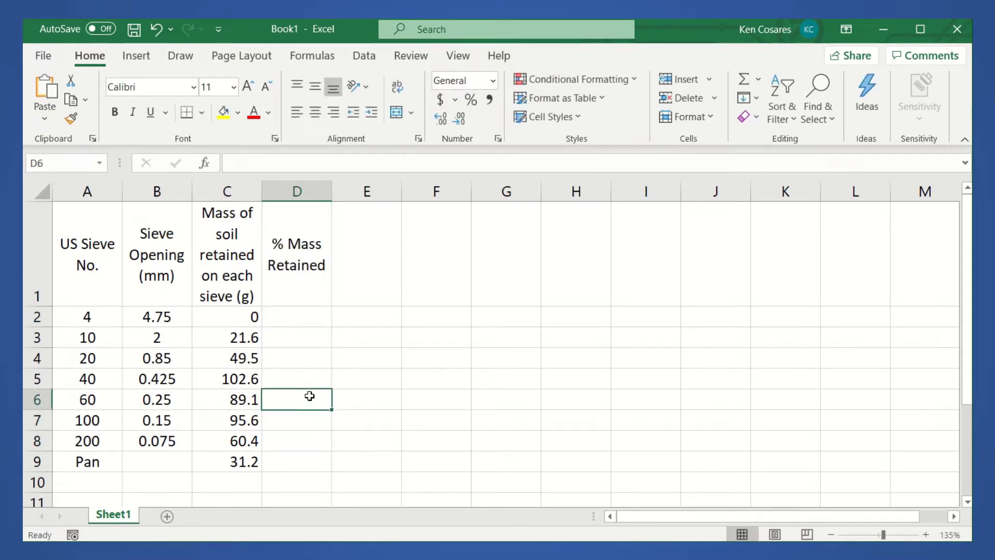
pyautogui.click(250, 322)
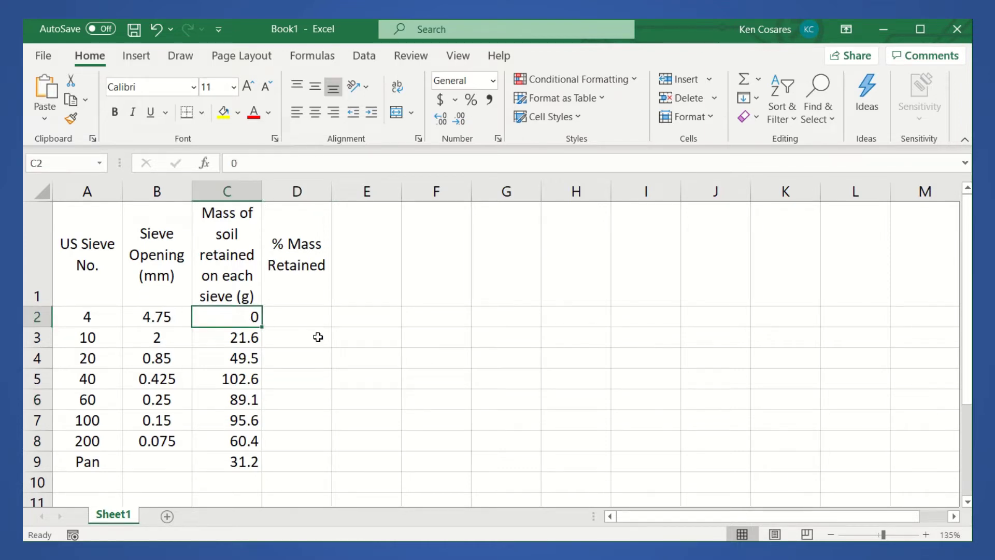
pyautogui.click(304, 418)
pyautogui.click(300, 463)
# Step: Label A10 'Total =' and enter =sum(C2:C9) in C10, giving 450 g
pyautogui.click(106, 484)
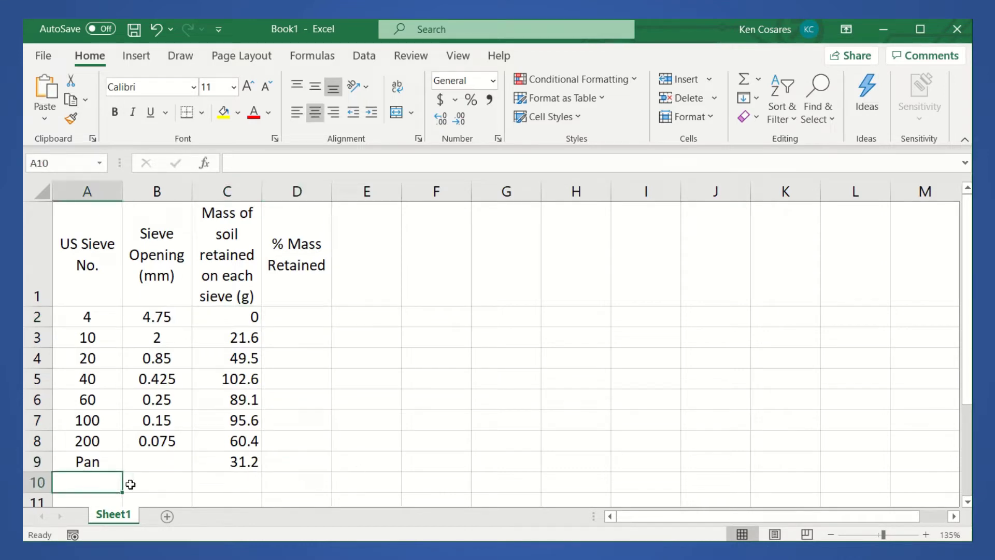
pyautogui.write('Tot')
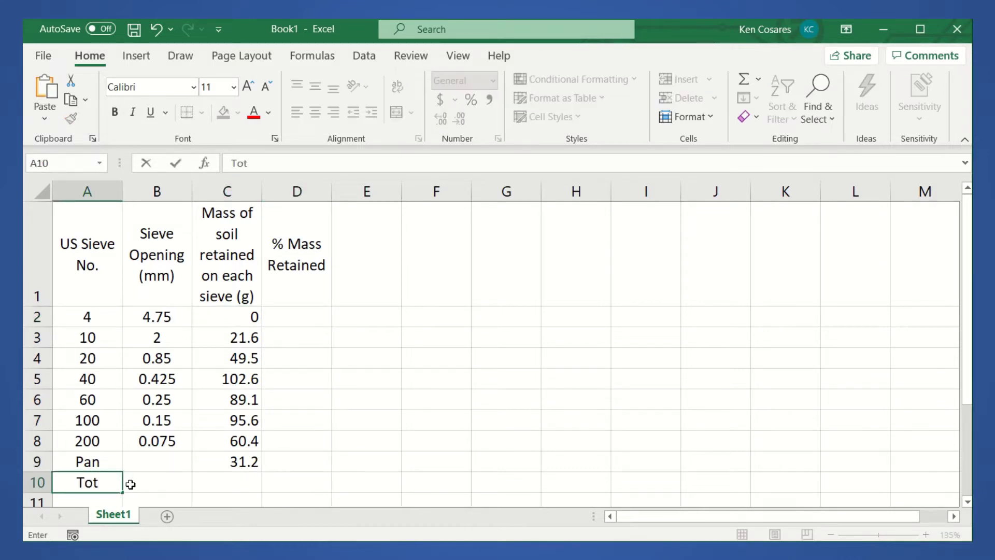
pyautogui.write('al =')
pyautogui.press('Tab')
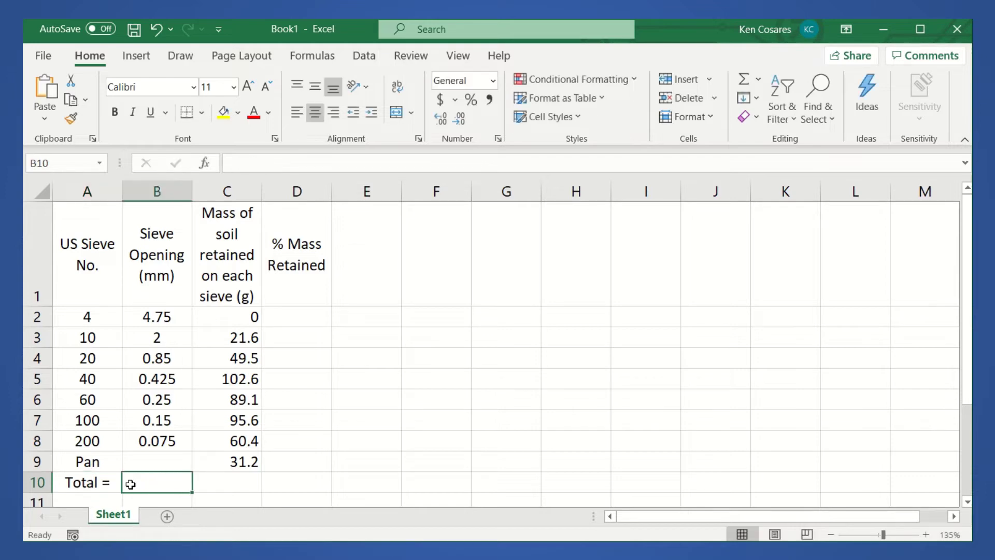
pyautogui.press('Tab')
pyautogui.press('Tab')
pyautogui.press('Left')
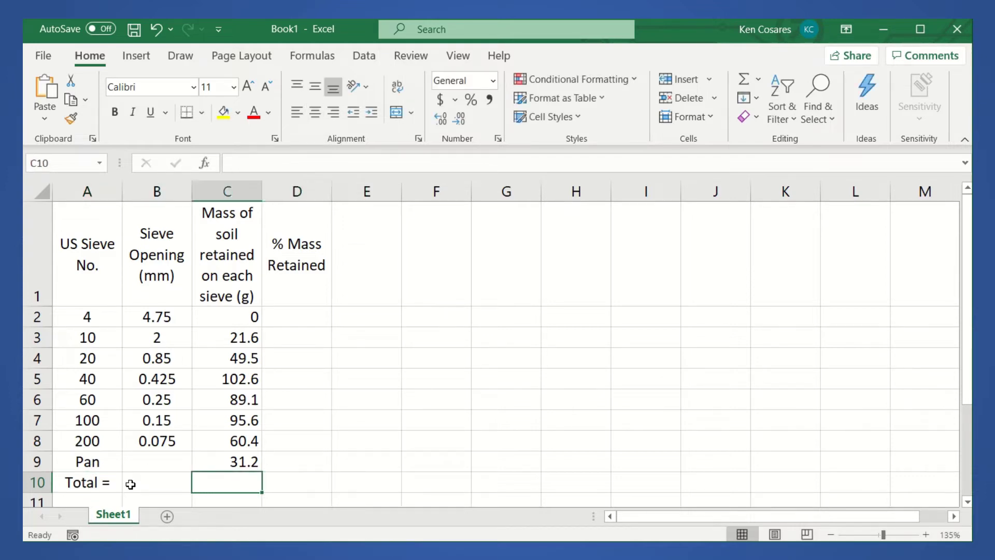
pyautogui.write('=sum(')
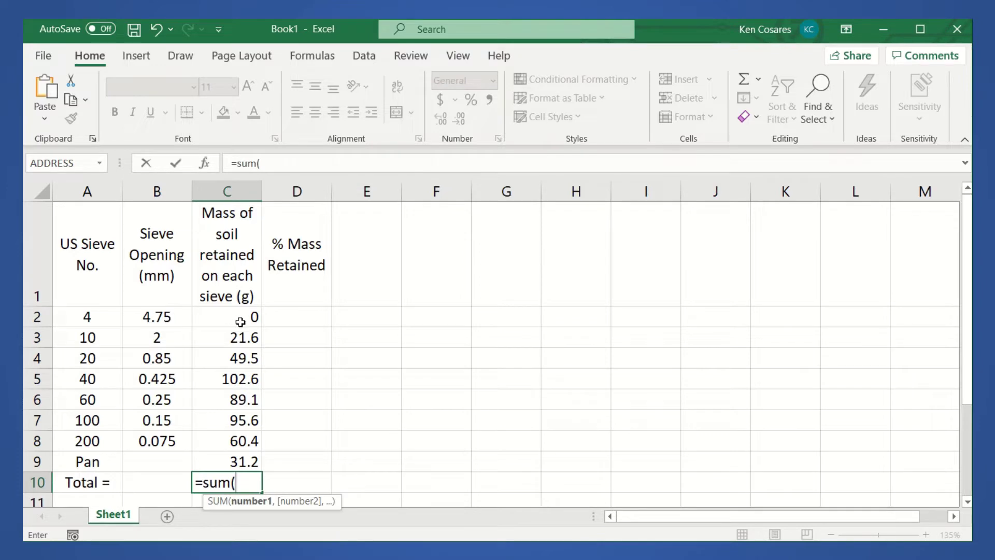
pyautogui.moveTo(240, 321); pyautogui.dragTo(240, 456)
pyautogui.write(')')
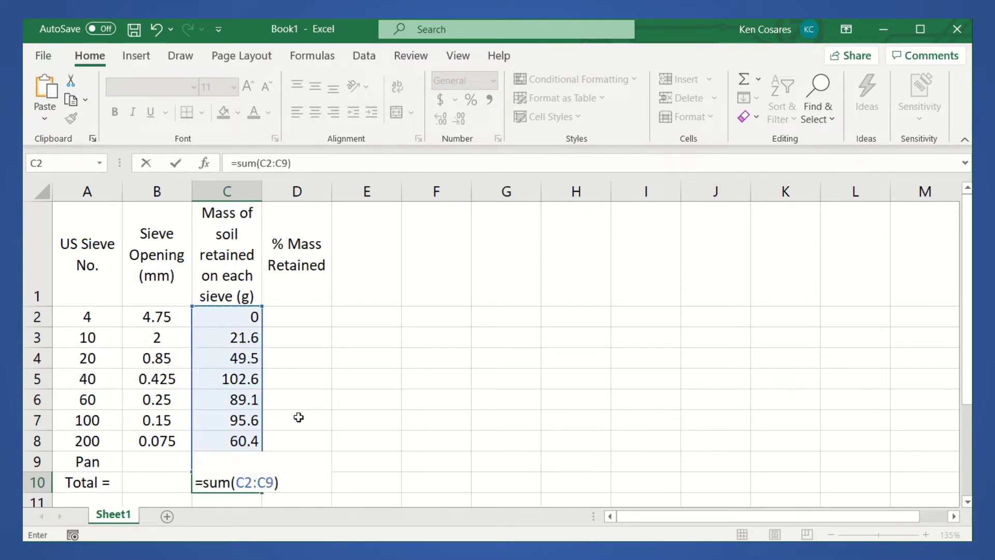
pyautogui.press('Return')
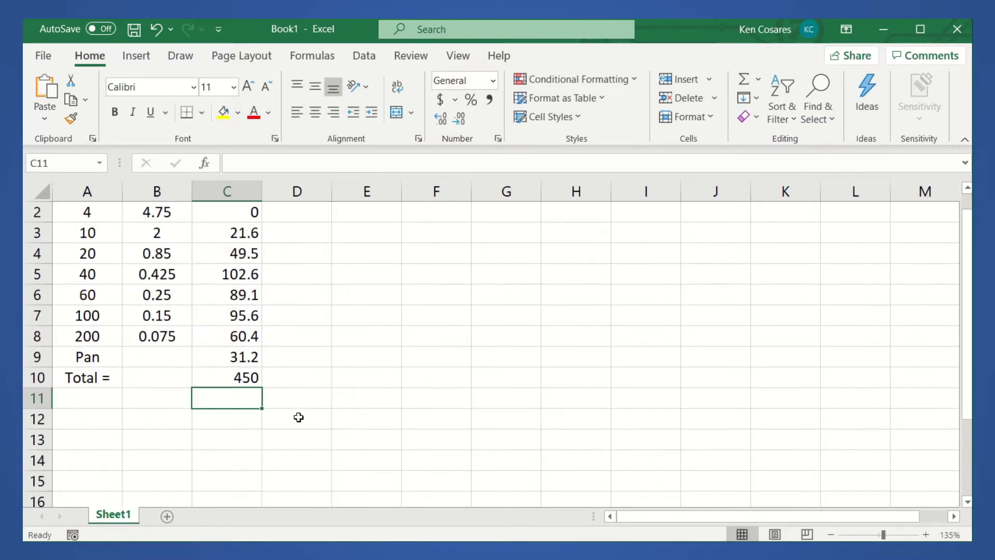
pyautogui.scroll(1, 298, 410)
# Step: Enter =(C2/$C$10)*100 in D2 for the first sieve's percent retained
pyautogui.click(299, 405)
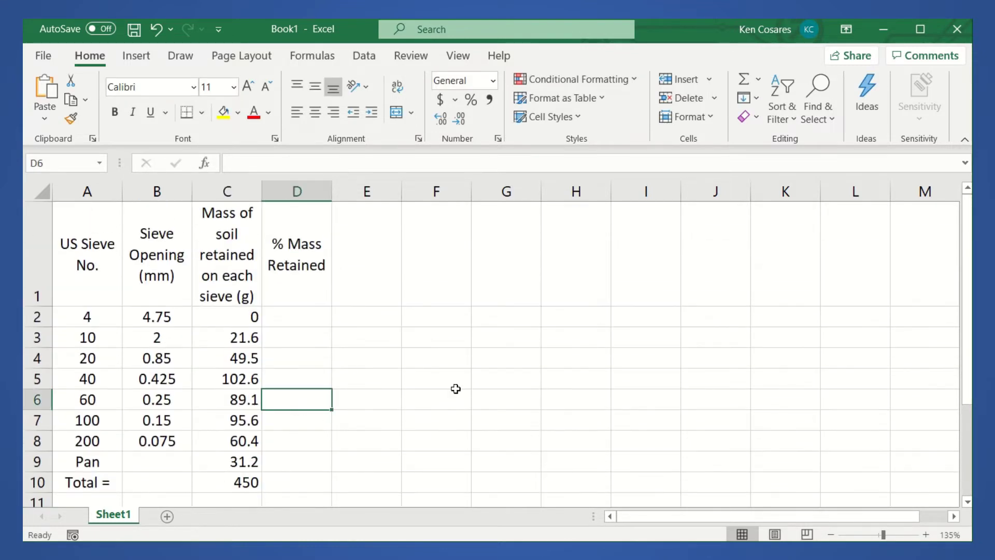
pyautogui.click(432, 401)
pyautogui.click(314, 357)
pyautogui.click(301, 315)
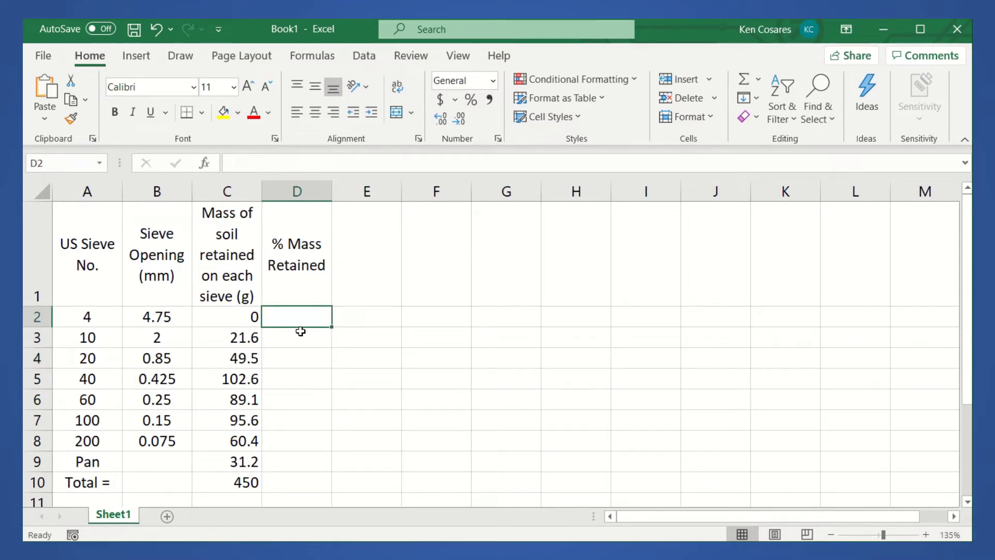
pyautogui.write('=')
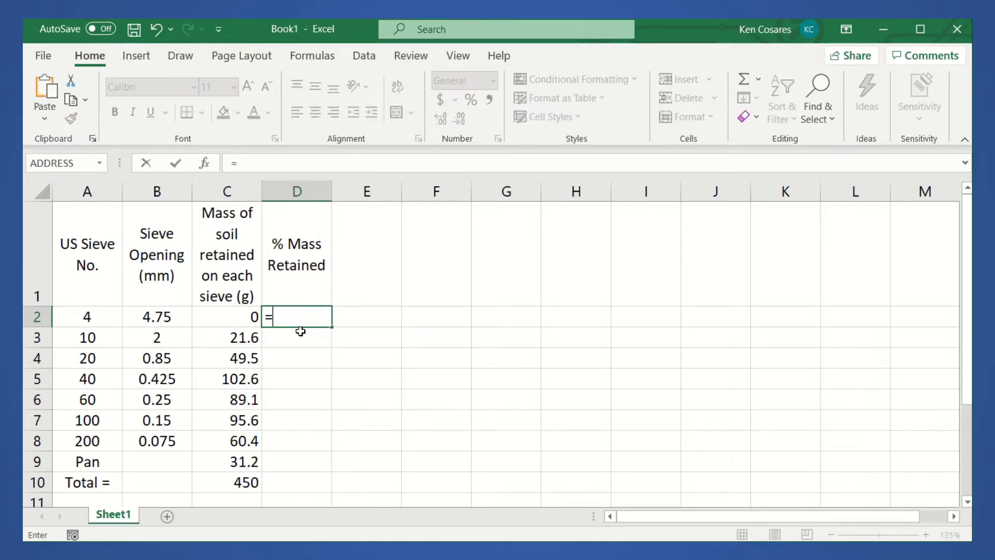
pyautogui.click(244, 316)
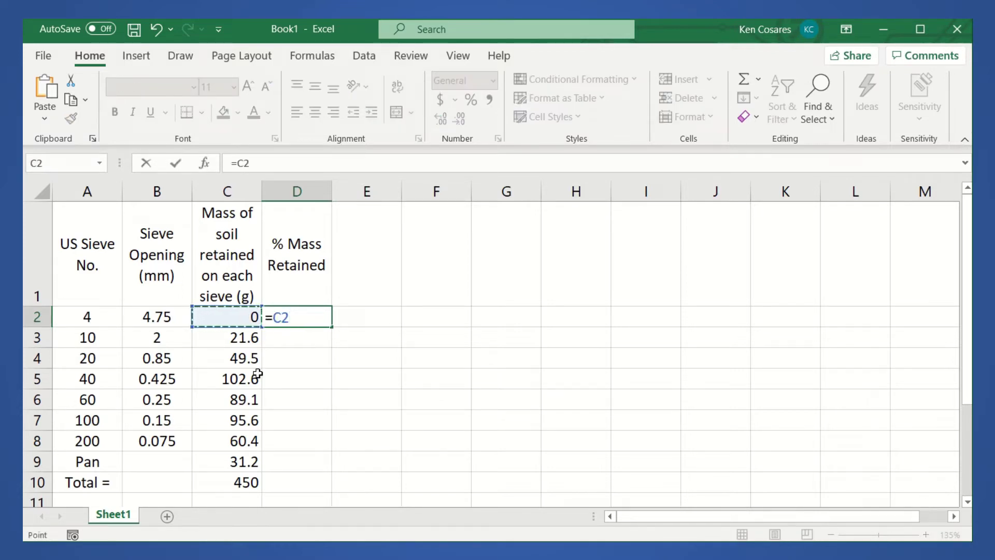
pyautogui.write('/')
pyautogui.click(234, 487)
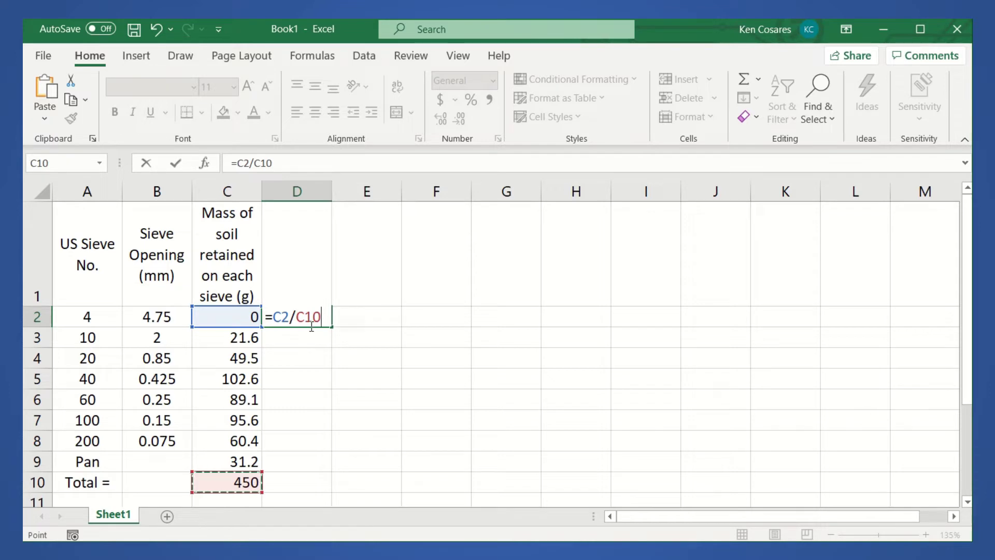
pyautogui.press('F4')
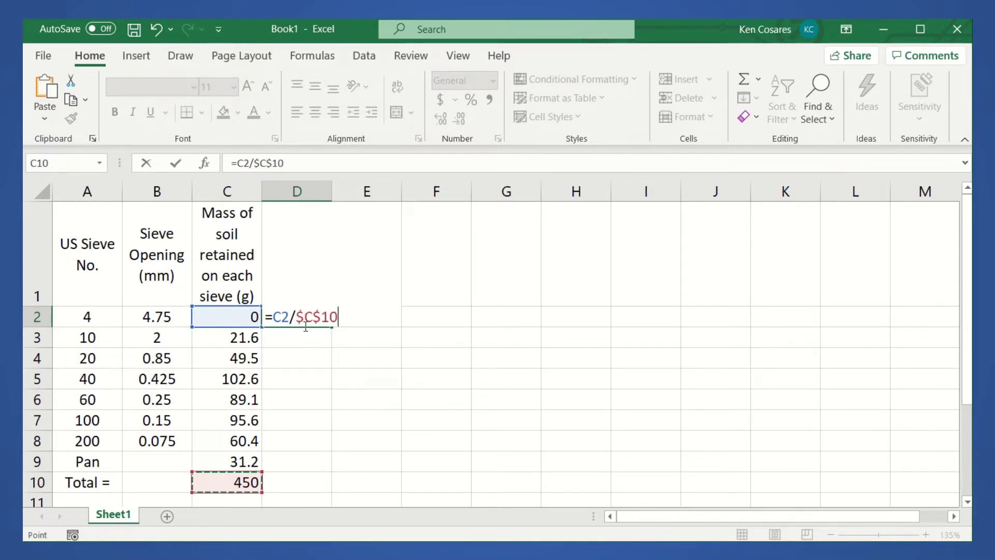
pyautogui.click(236, 164)
pyautogui.write('(')
pyautogui.click(299, 163)
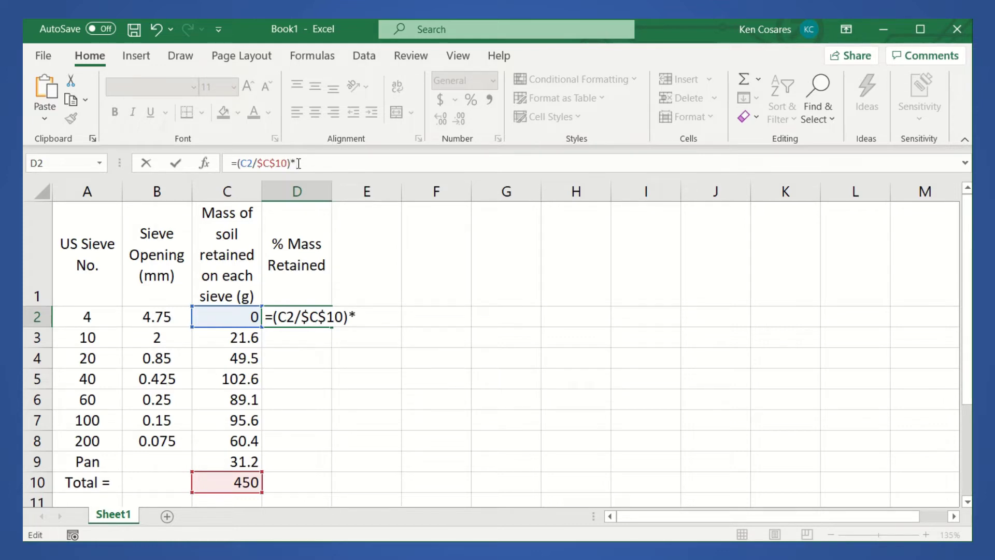
pyautogui.write(')*100')
pyautogui.press('Return')
# Step: Fill the percentage formula down to D9 and show the results with two decimal places
pyautogui.click(310, 318)
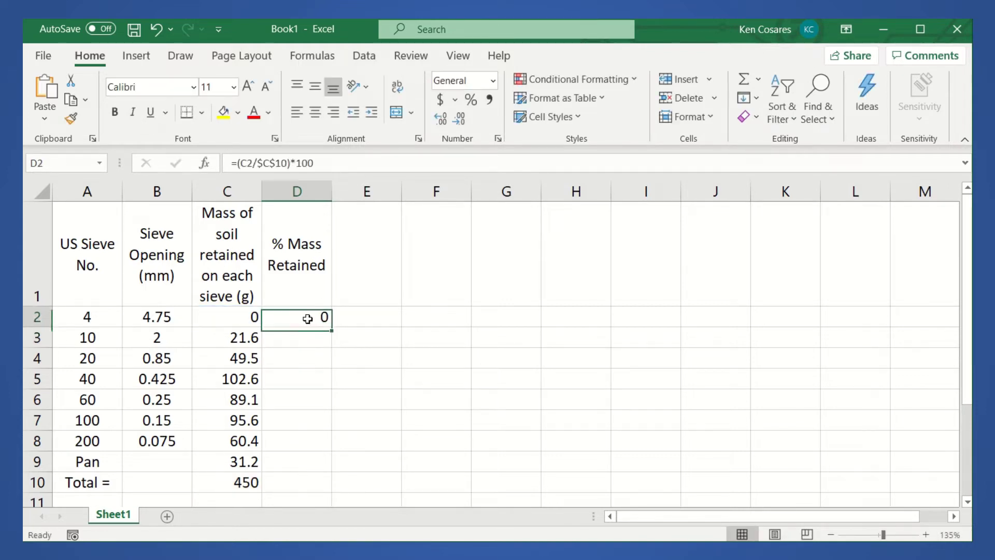
pyautogui.moveTo(333, 328); pyautogui.dragTo(327, 465)
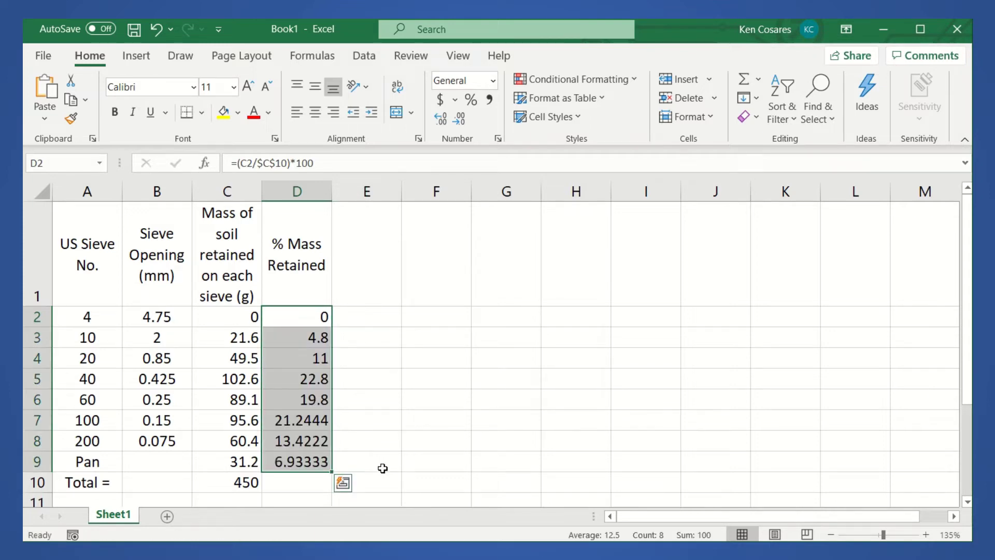
pyautogui.click(297, 451)
pyautogui.click(293, 357)
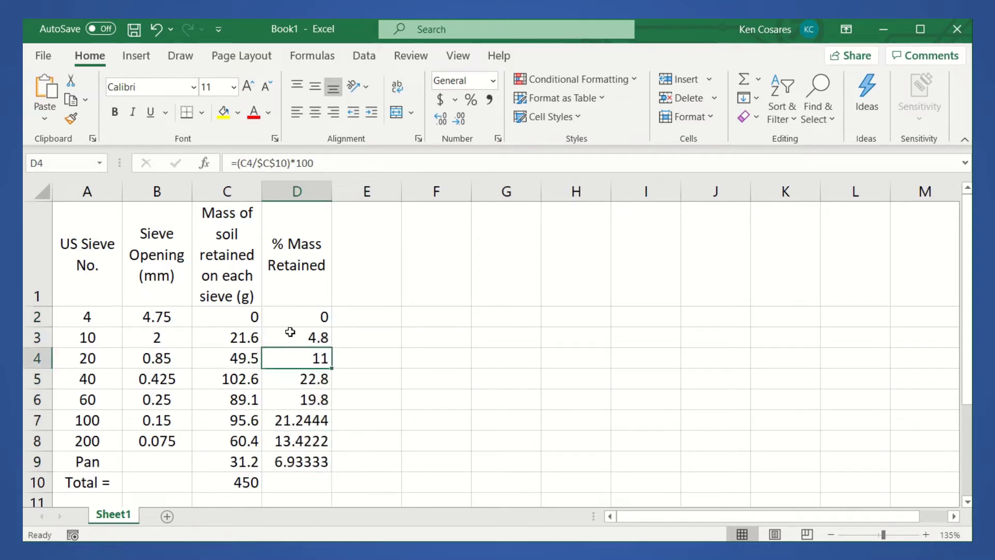
pyautogui.moveTo(290, 314); pyautogui.dragTo(291, 467)
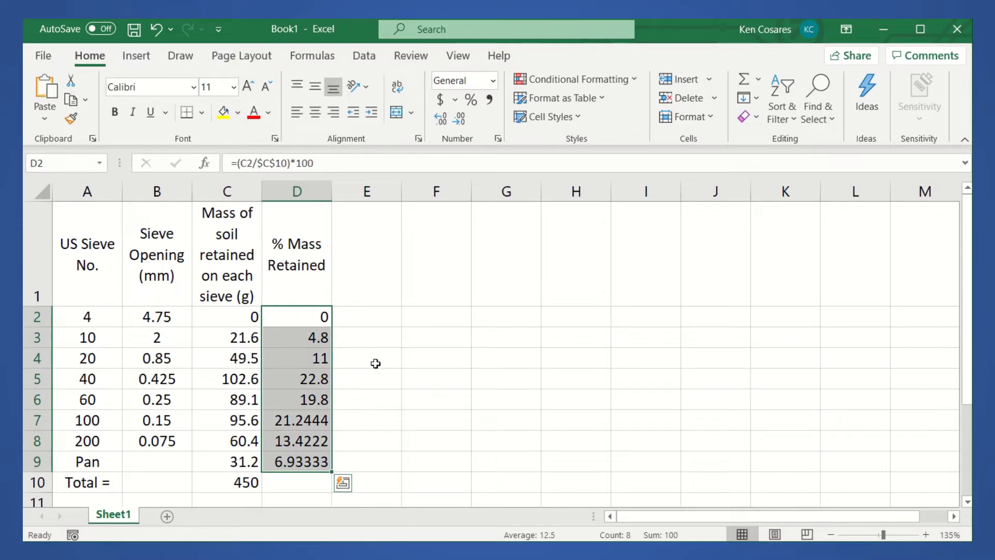
pyautogui.click(441, 117)
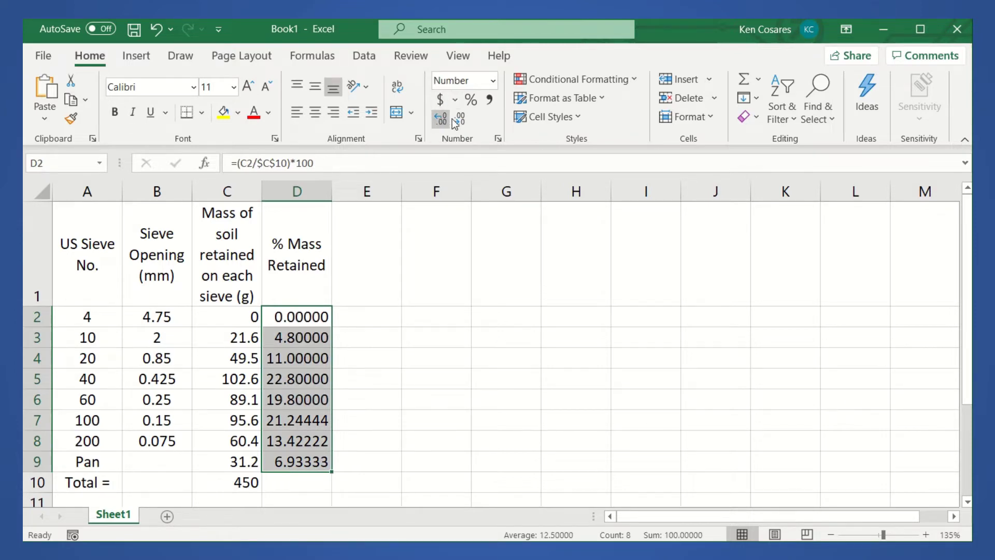
pyautogui.click(460, 121)
pyautogui.click(460, 123)
pyautogui.click(460, 123)
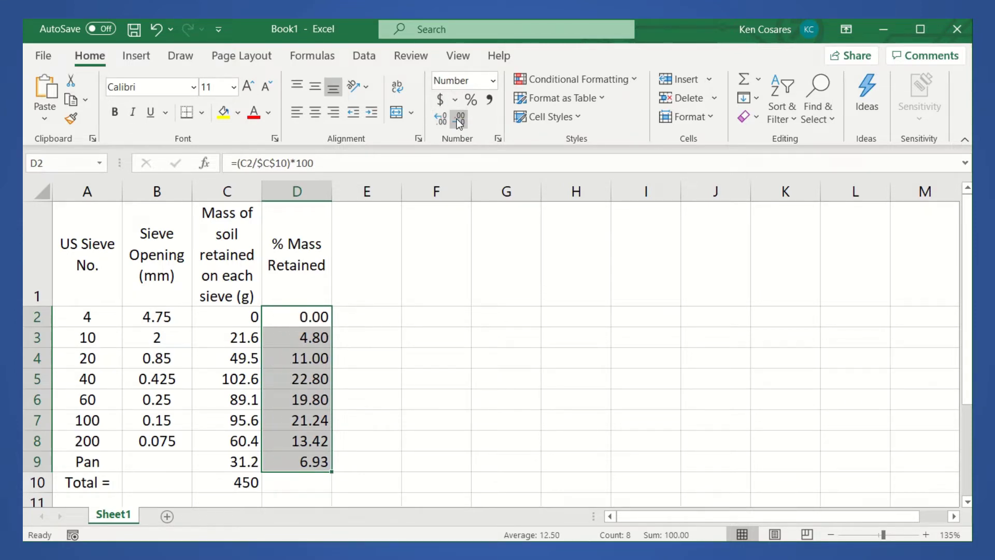
pyautogui.click(382, 388)
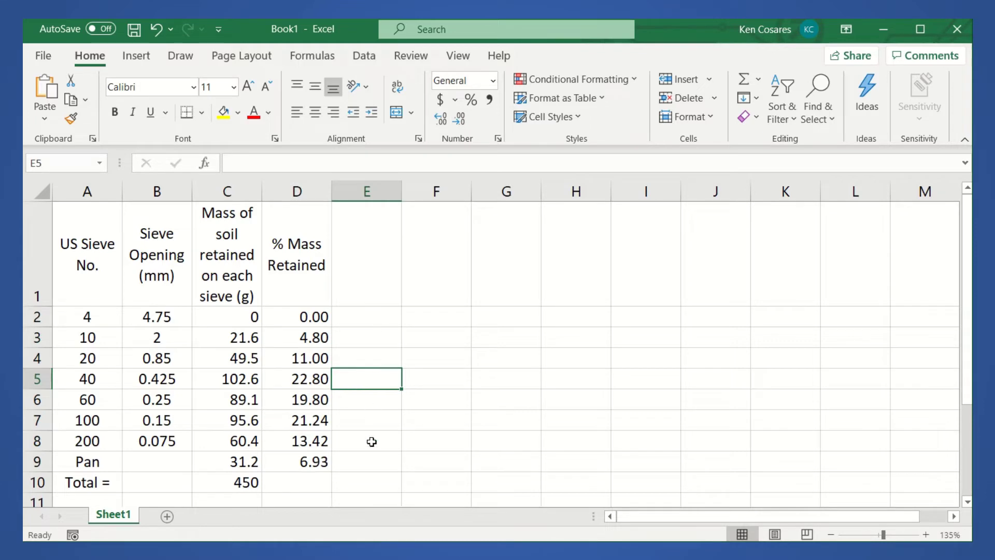
# Step: Enter =sum(D2:D9) in D10 so the percentages total 100.00
pyautogui.click(318, 480)
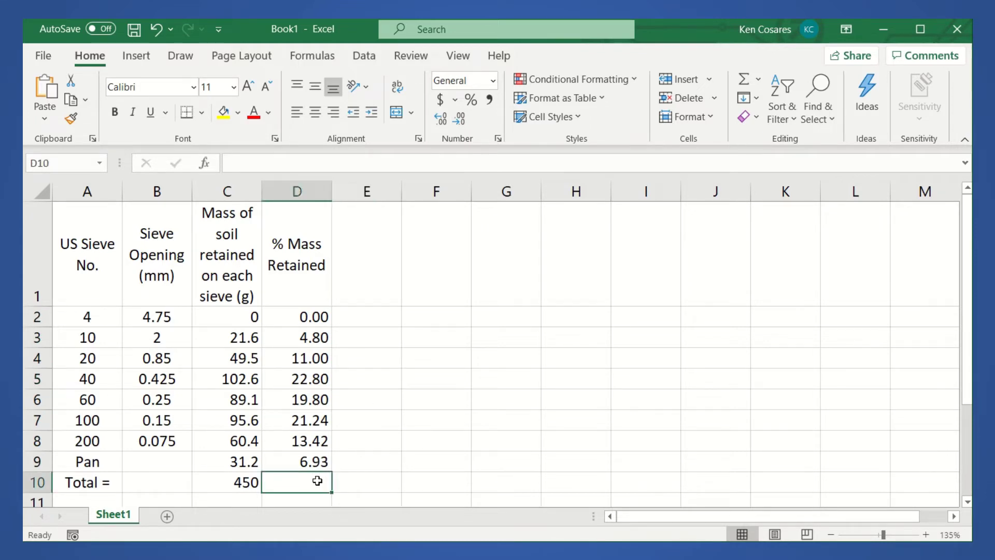
pyautogui.write('=')
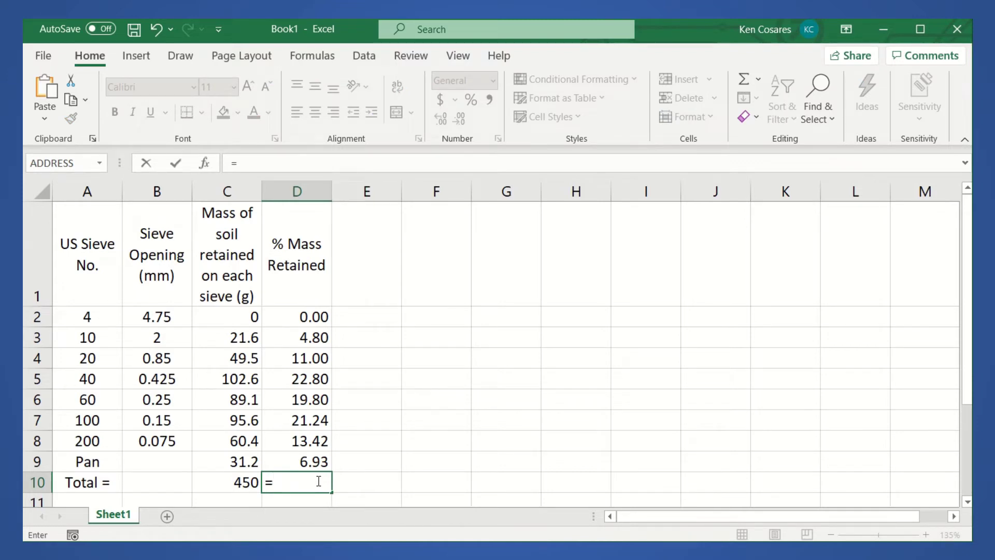
pyautogui.write('sum(')
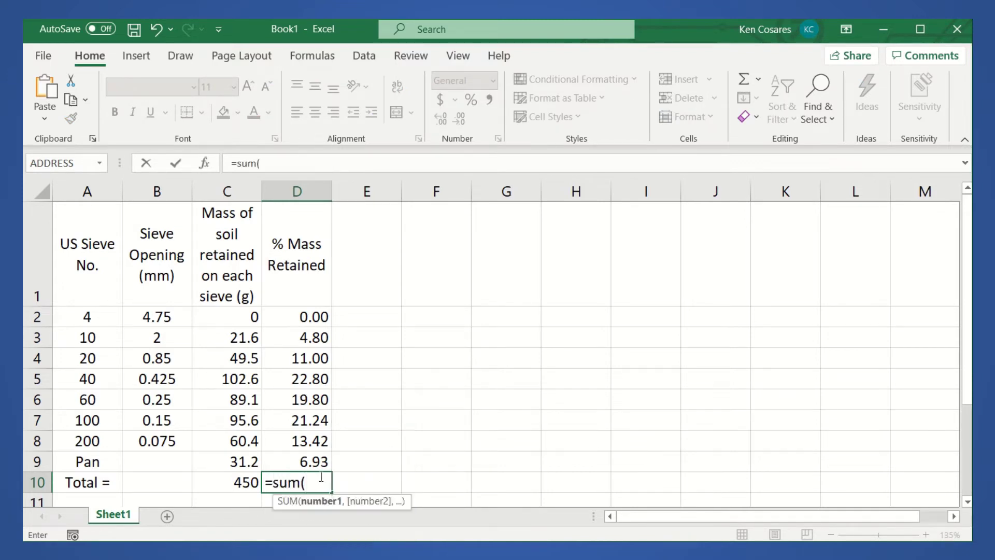
pyautogui.moveTo(285, 322); pyautogui.dragTo(300, 464)
pyautogui.press('Return')
pyautogui.scroll(1, 357, 357)
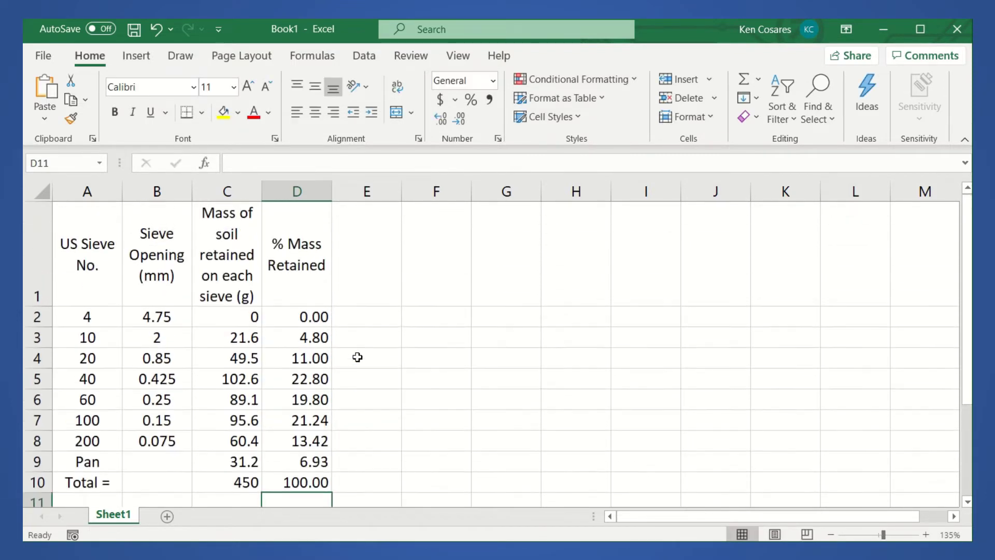
# Step: Add the heading 'Cumulative % Mass Retained' in E1 and shrink its font to fit
pyautogui.click(357, 337)
pyautogui.click(356, 276)
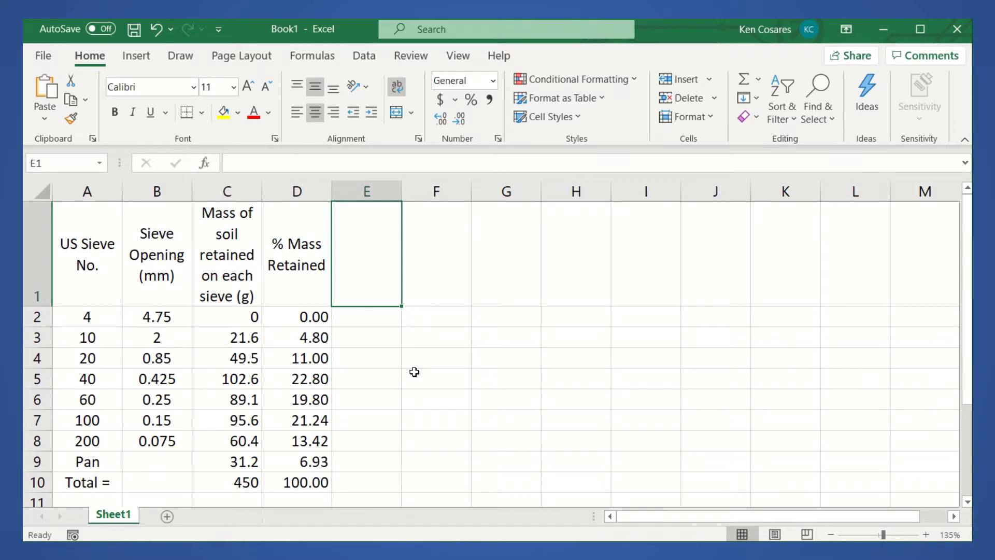
pyautogui.write('Cumulativ')
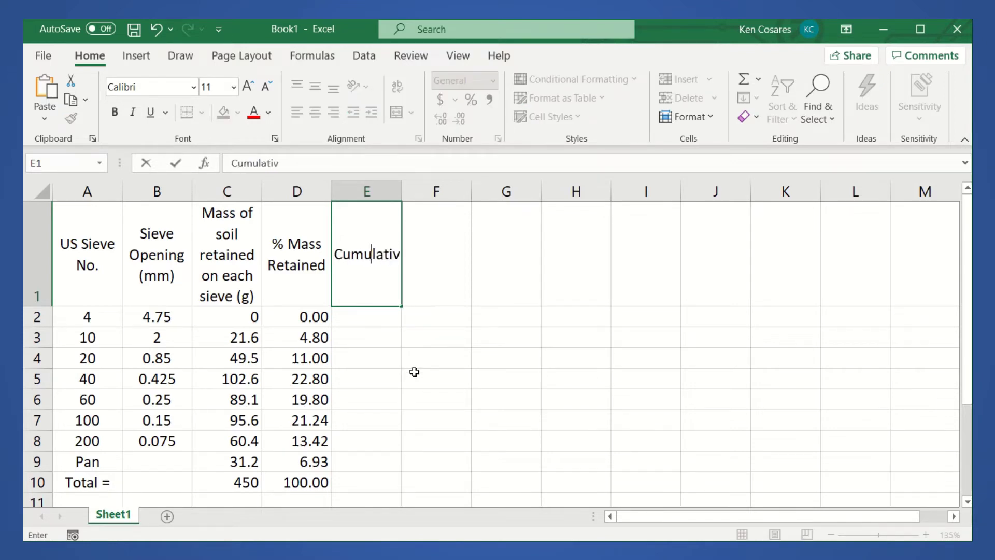
pyautogui.write('e % ')
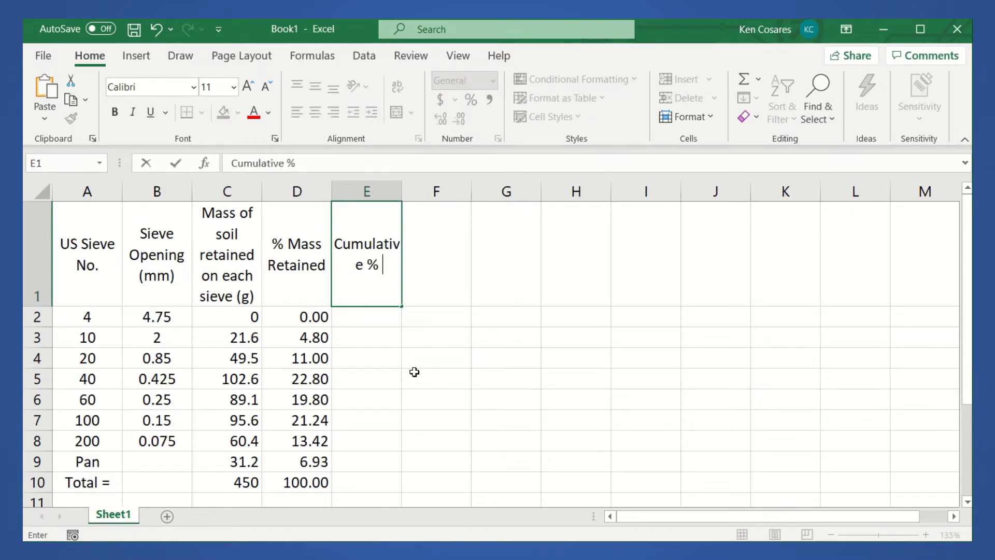
pyautogui.write('Mass Rete')
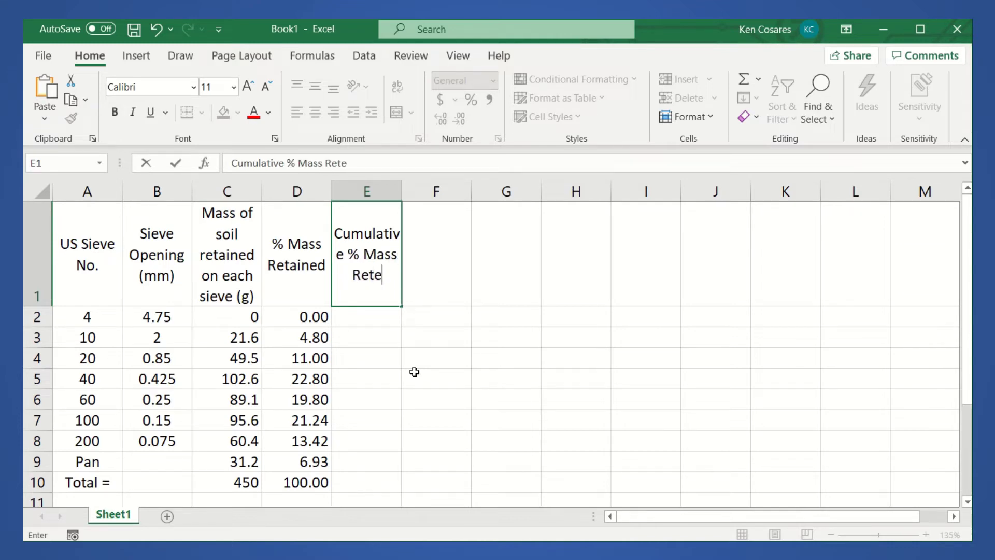
pyautogui.press('BackSpace')
pyautogui.write('ained')
pyautogui.press('Return')
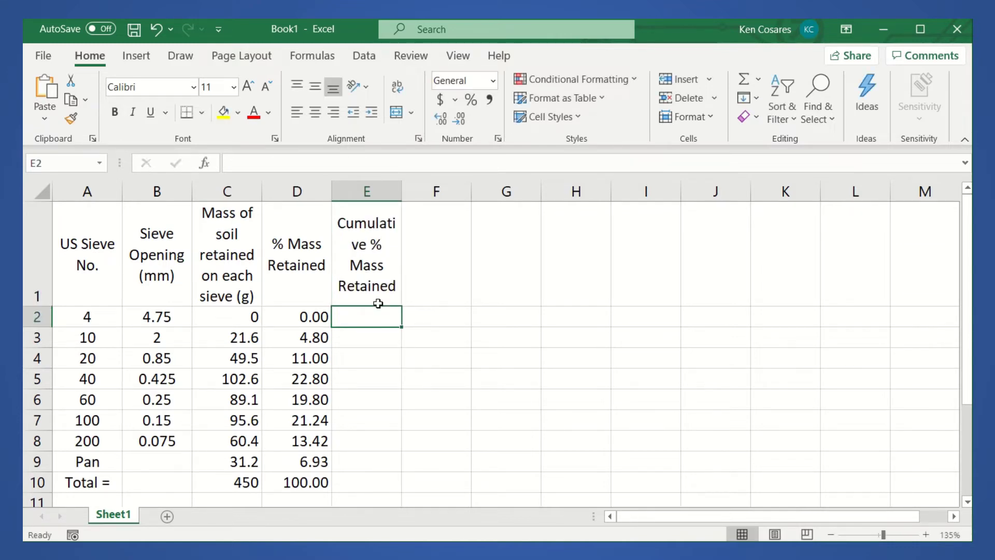
pyautogui.click(357, 274)
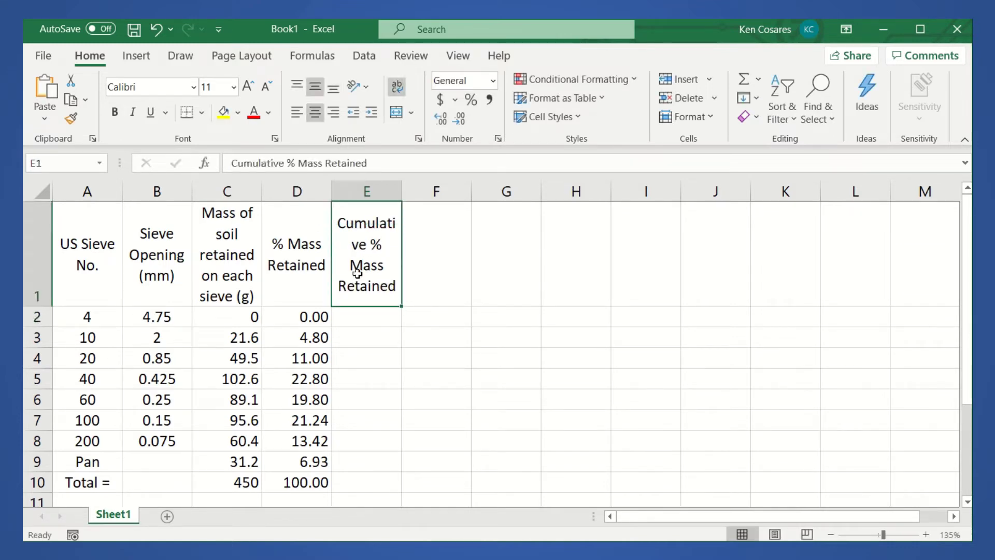
pyautogui.click(266, 89)
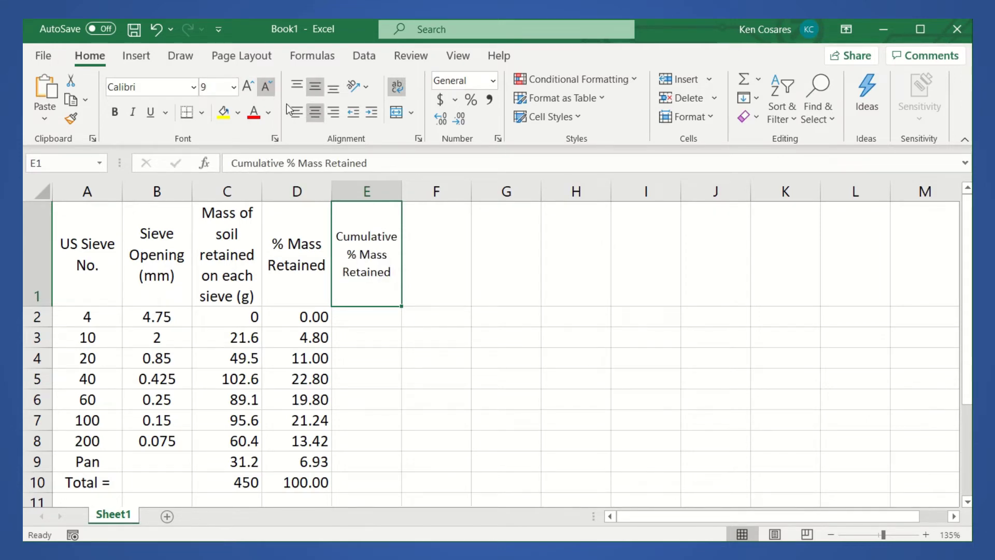
pyautogui.click(418, 372)
# Step: Set E2 to =D2 and E3 to =E2+D3, then fill the running total down to the Pan row
pyautogui.click(372, 317)
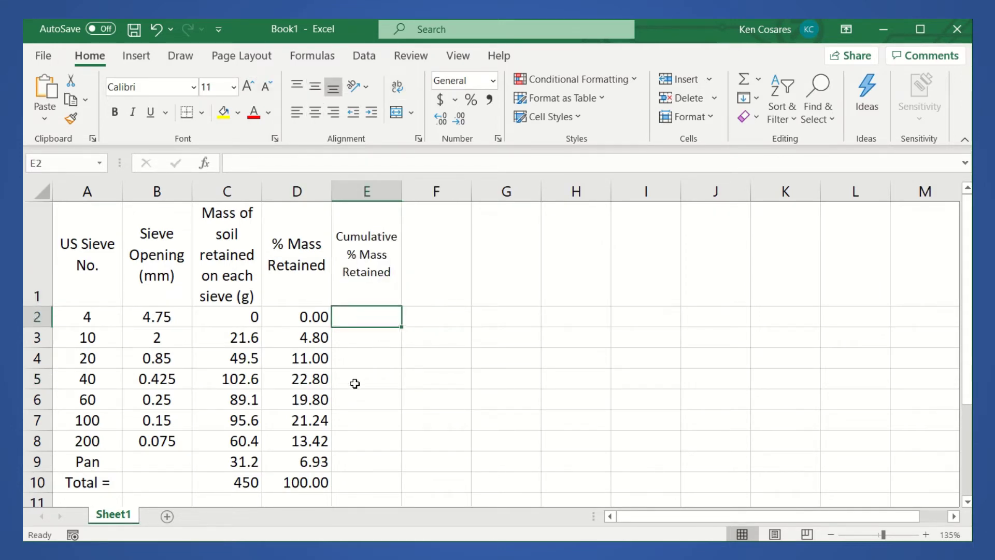
pyautogui.write('=')
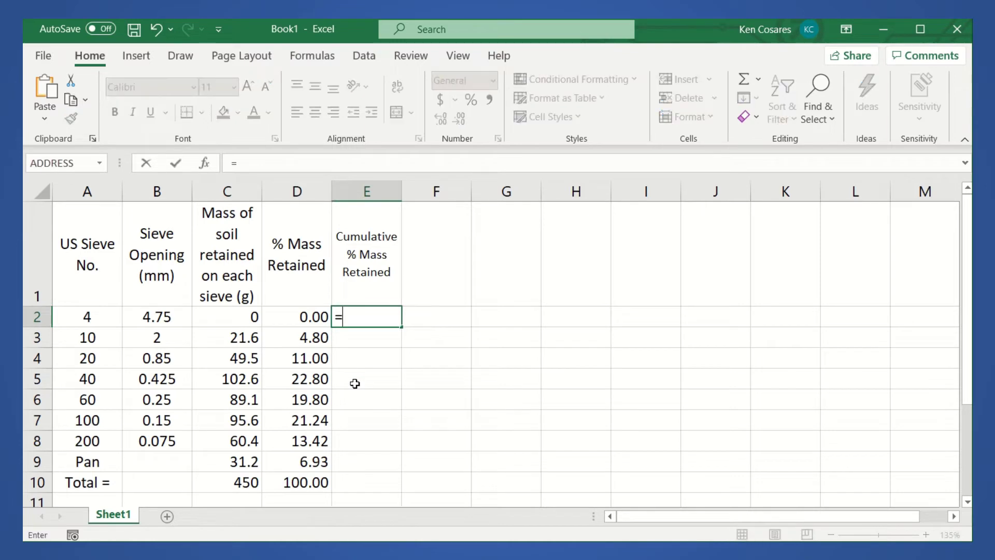
pyautogui.click(306, 317)
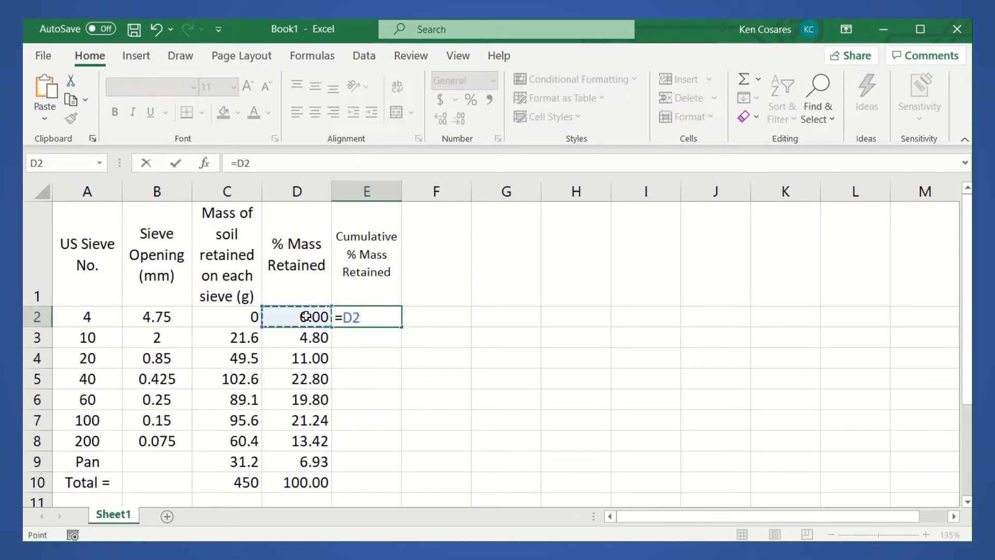
pyautogui.press('Return')
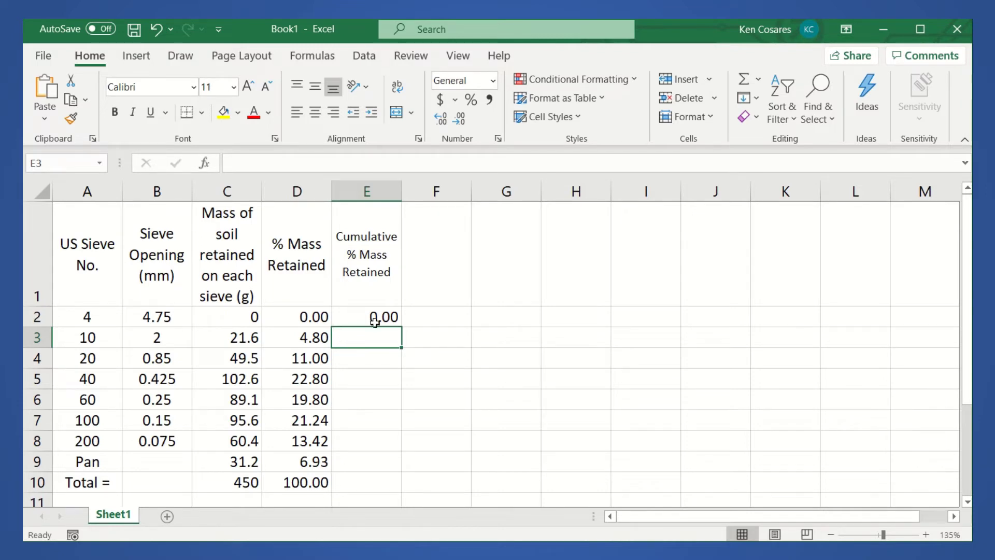
pyautogui.write('=')
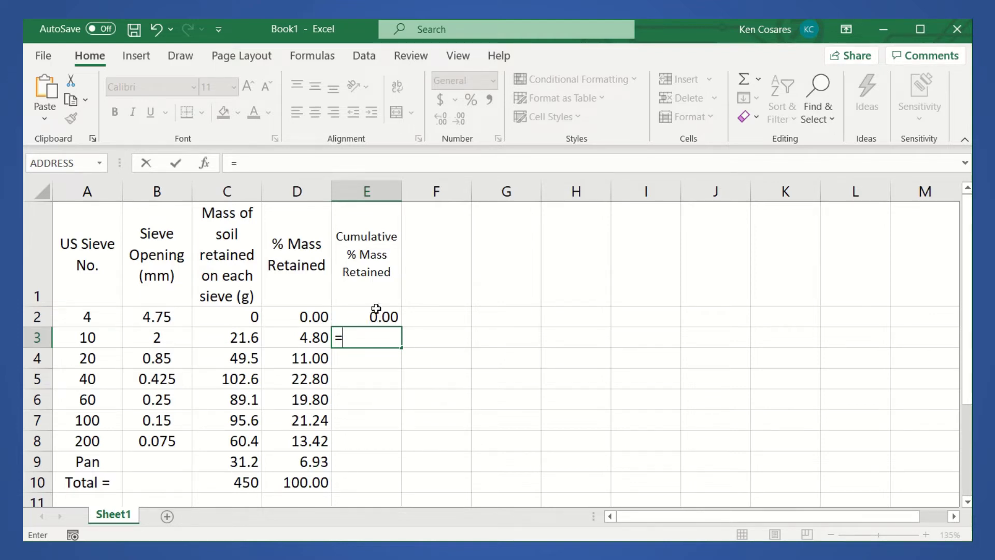
pyautogui.click(377, 309)
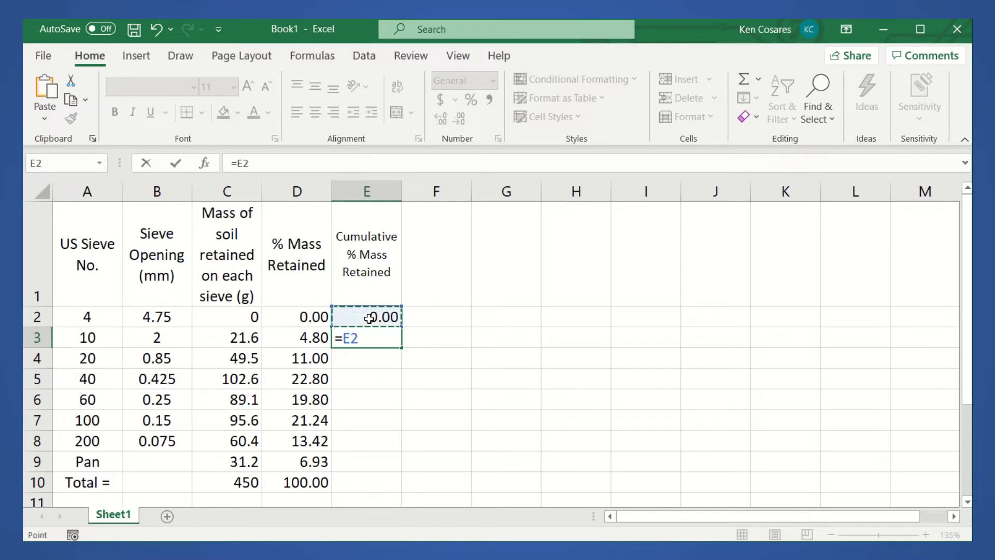
pyautogui.write('+')
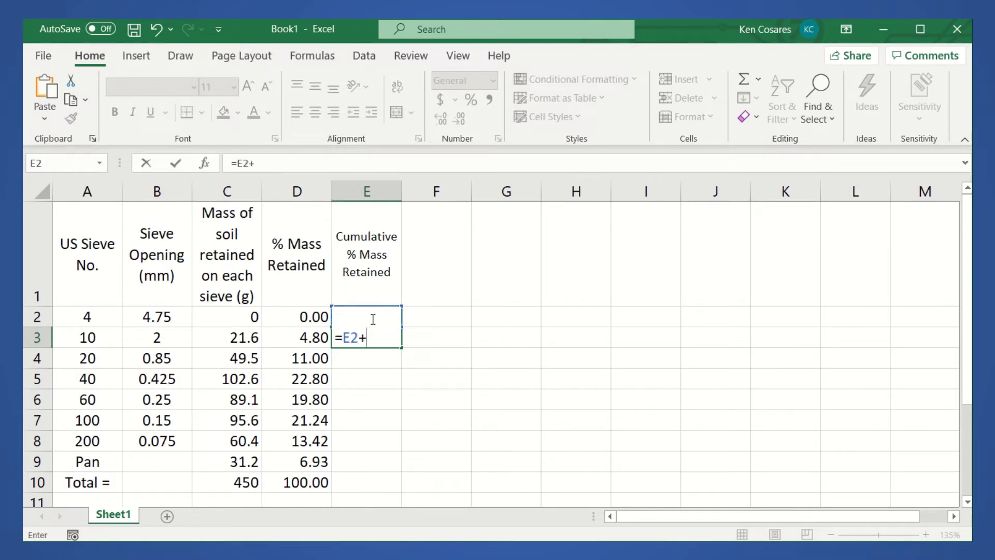
pyautogui.click(299, 337)
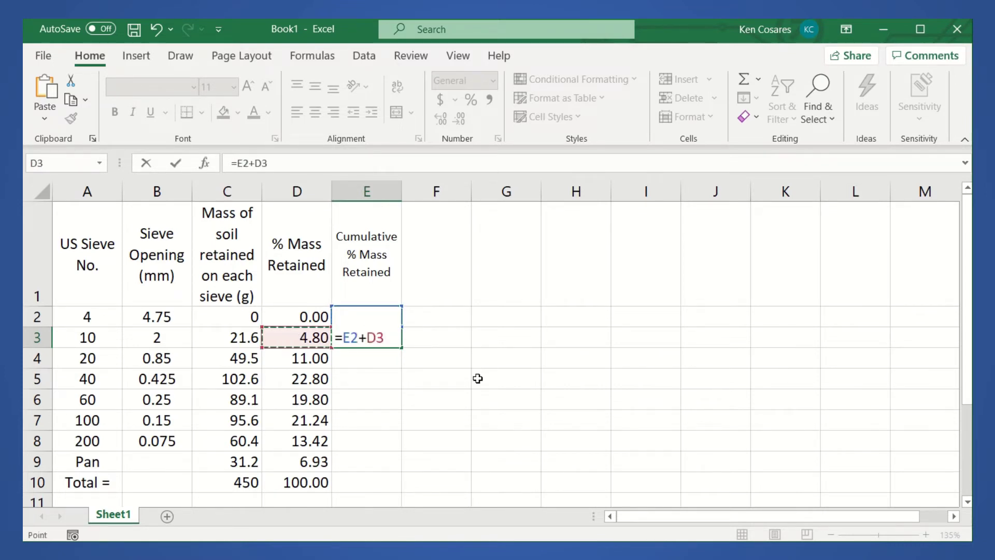
pyautogui.press('Return')
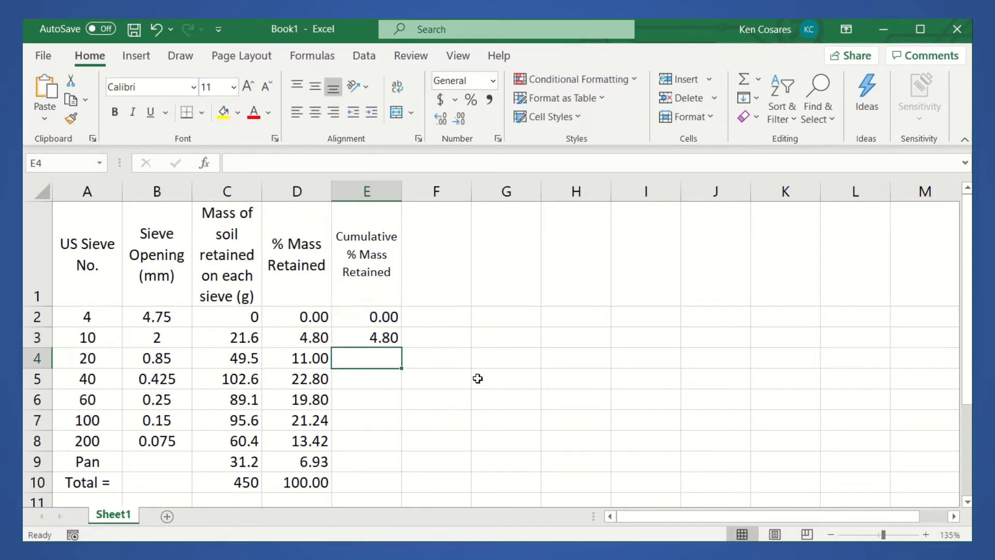
pyautogui.click(397, 337)
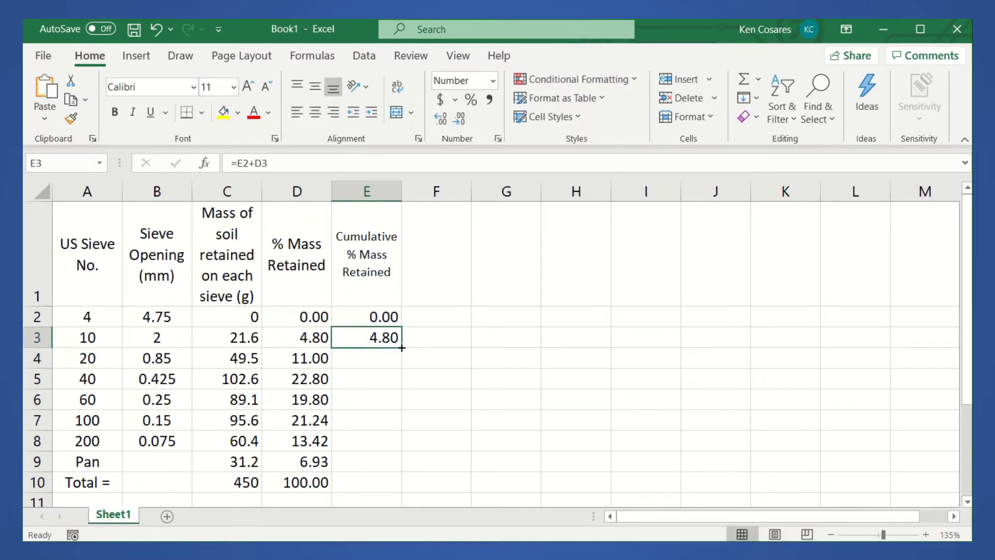
pyautogui.moveTo(401, 347); pyautogui.dragTo(402, 467)
pyautogui.click(379, 464)
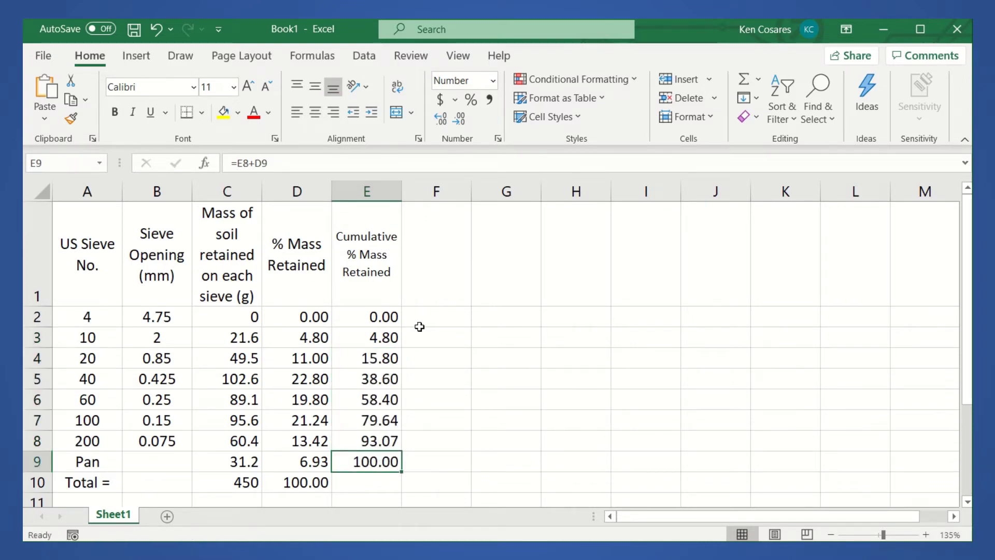
# Step: Head column F '% Finer', enter =100-E2 in F2, and fill it down to F9
pyautogui.click(433, 286)
pyautogui.write('%')
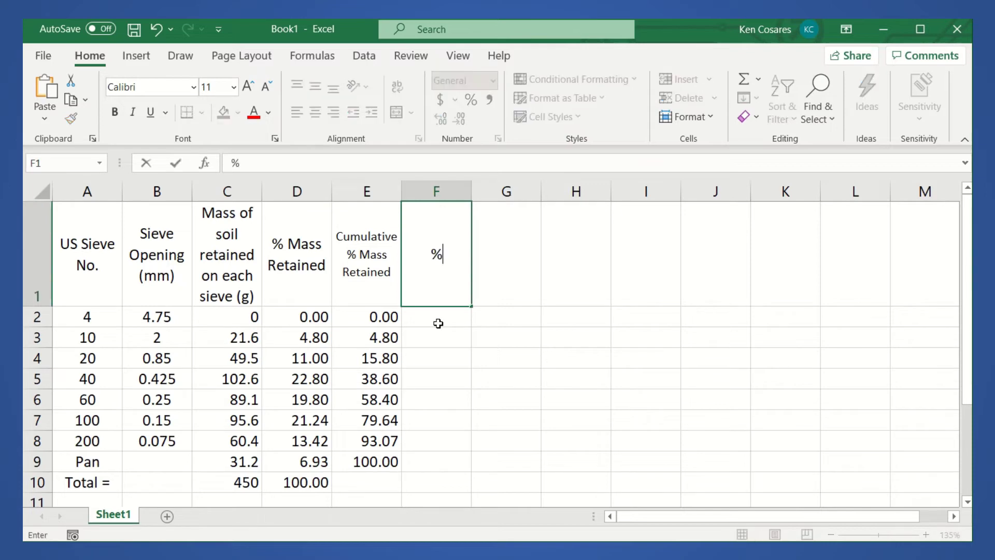
pyautogui.write(' Finer')
pyautogui.press('Return')
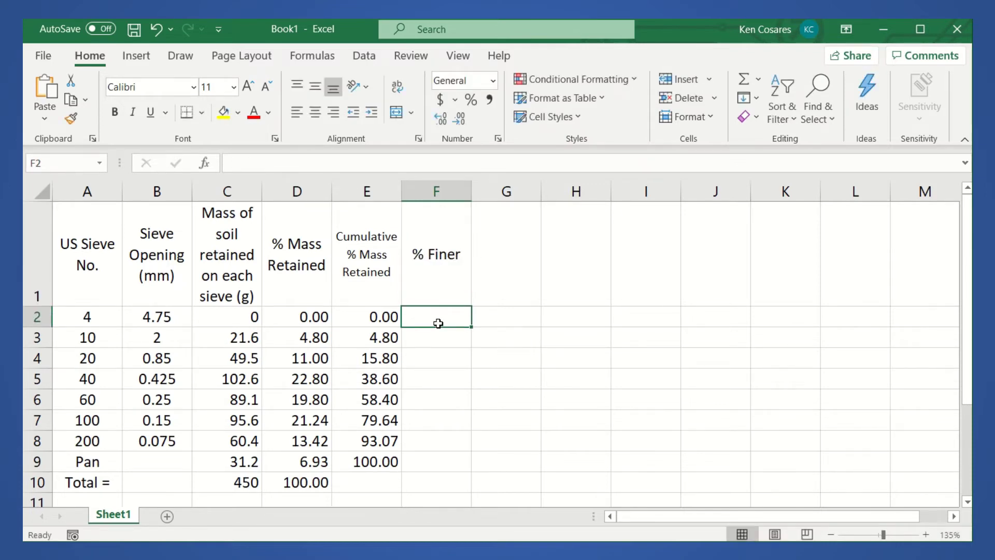
pyautogui.write('=100-')
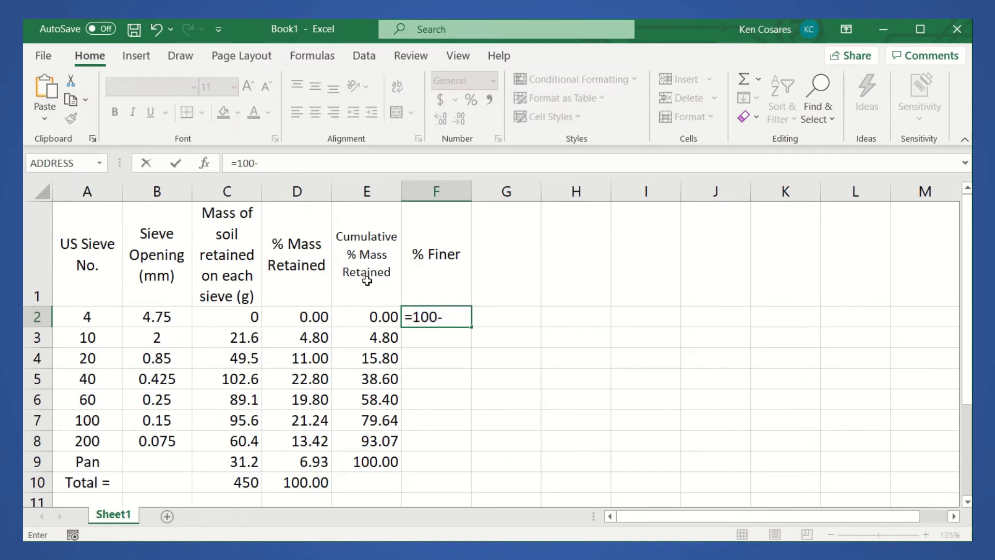
pyautogui.click(376, 318)
pyautogui.press('Return')
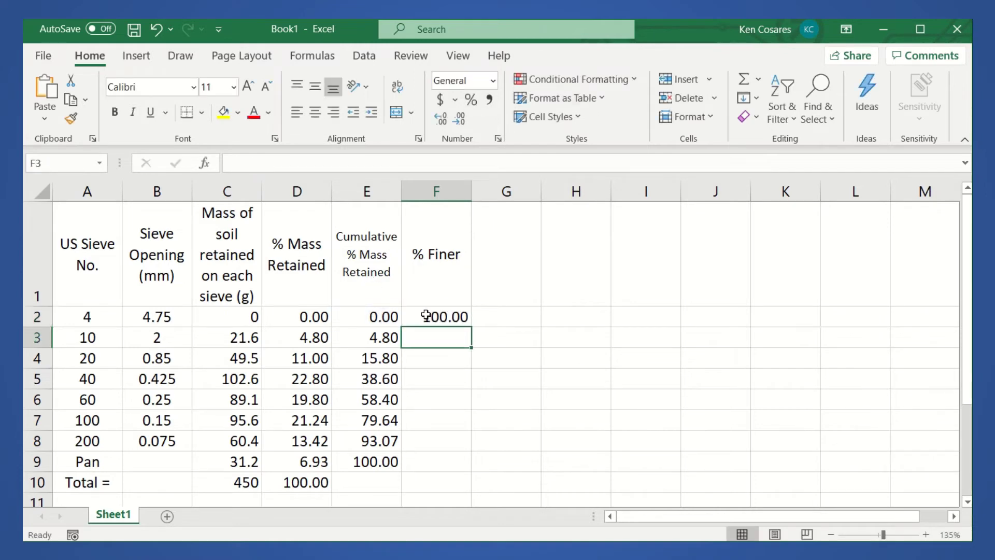
pyautogui.click(410, 316)
pyautogui.moveTo(470, 328); pyautogui.dragTo(468, 466)
pyautogui.click(536, 424)
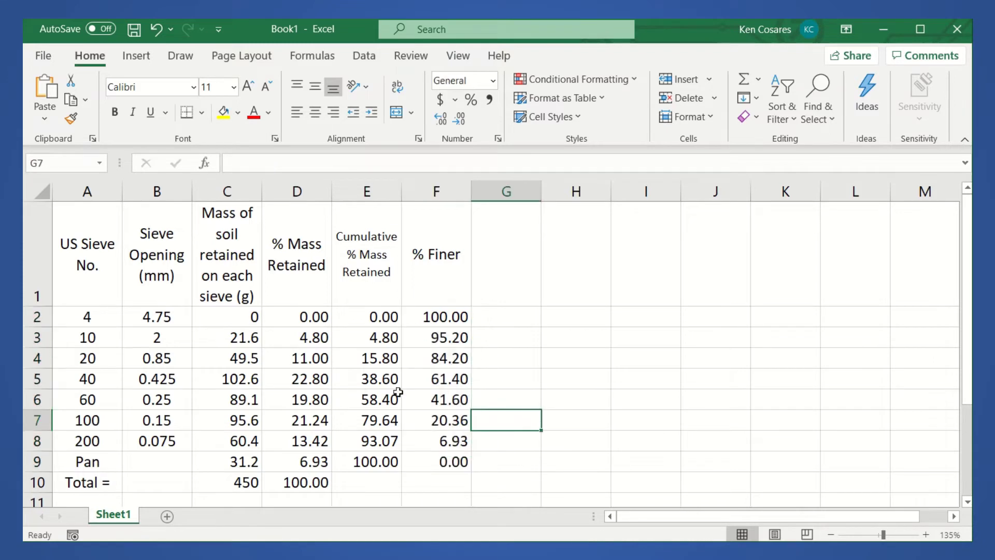
pyautogui.moveTo(436, 254); pyautogui.dragTo(449, 461)
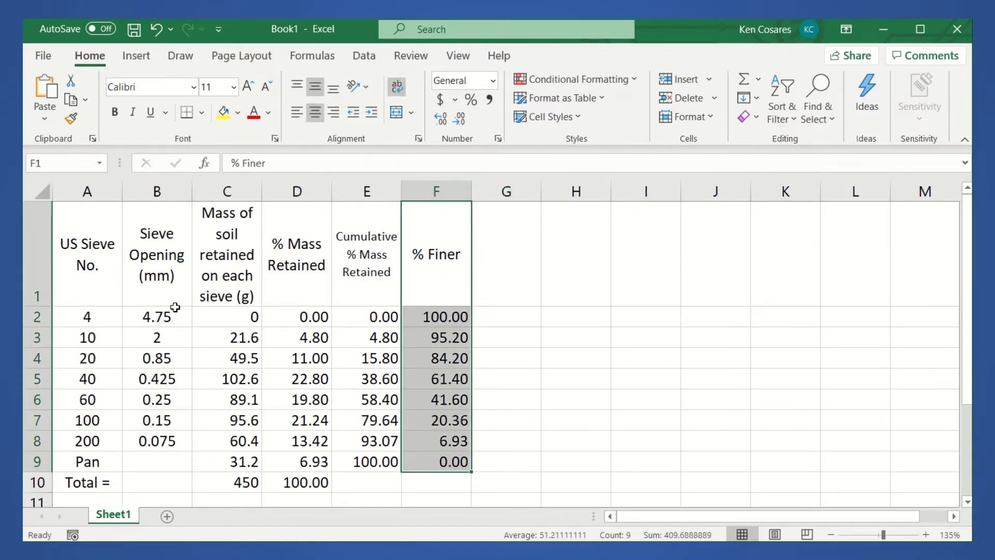
pyautogui.moveTo(157, 275); pyautogui.dragTo(158, 436)
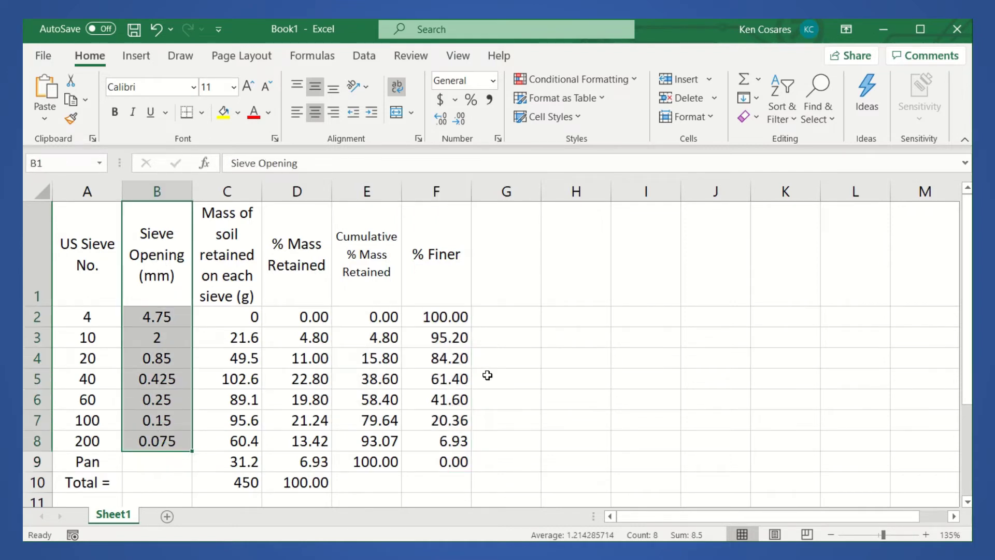
pyautogui.click(487, 375)
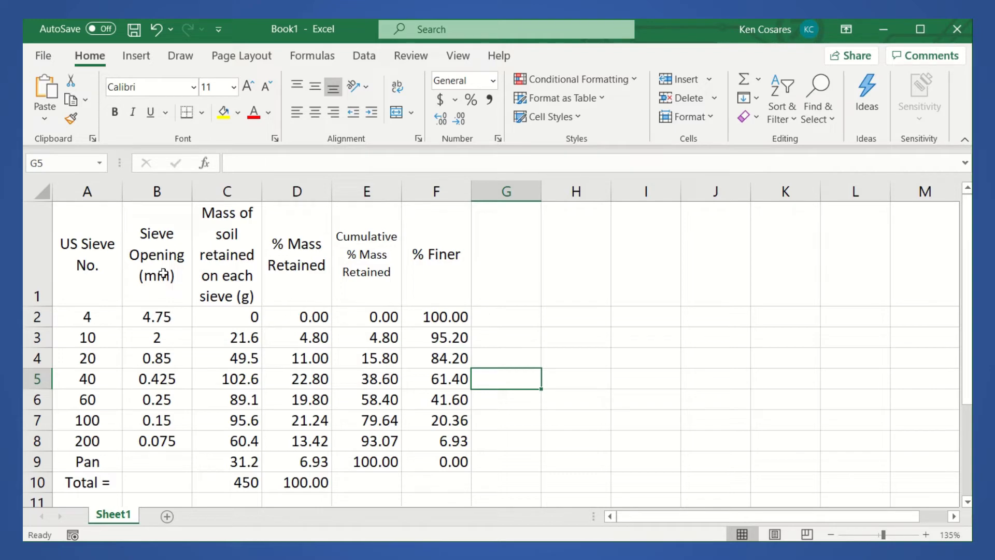
pyautogui.moveTo(164, 274); pyautogui.dragTo(163, 441)
pyautogui.moveTo(453, 288); pyautogui.dragTo(450, 441)
pyautogui.click(544, 411)
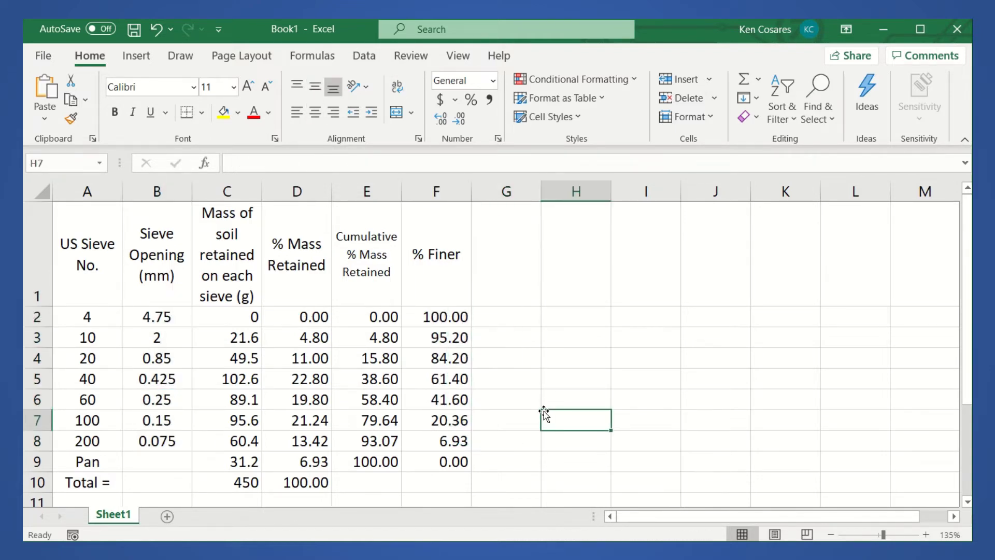
pyautogui.press('Up')
pyautogui.press('Up')
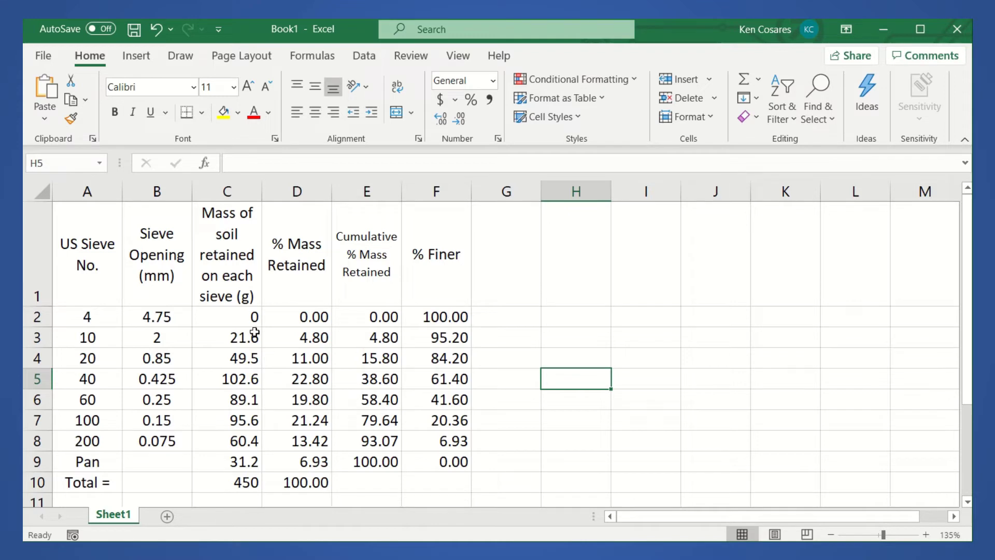
# Step: Insert an empty Scatter with Smooth Lines and Markers chart
pyautogui.click(575, 335)
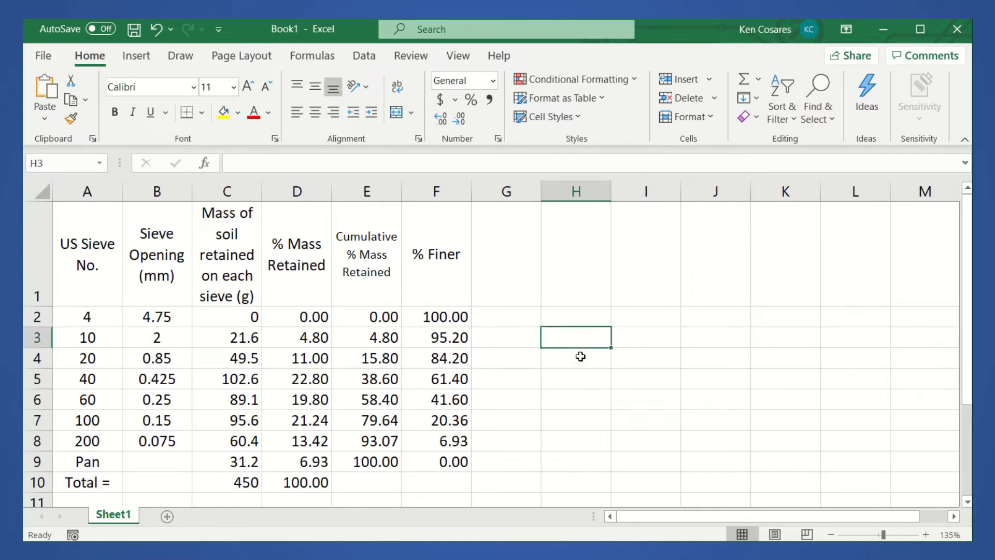
pyautogui.click(136, 56)
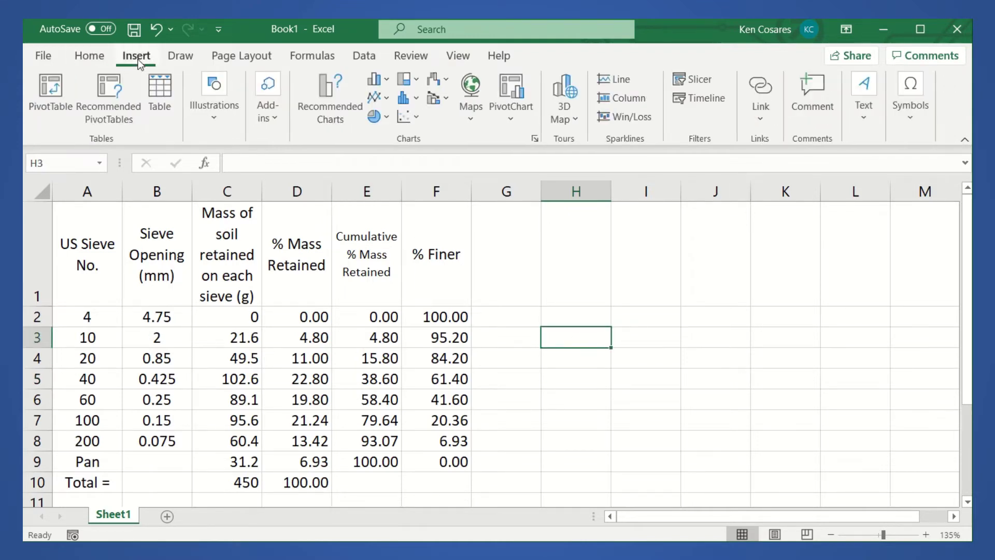
pyautogui.click(415, 117)
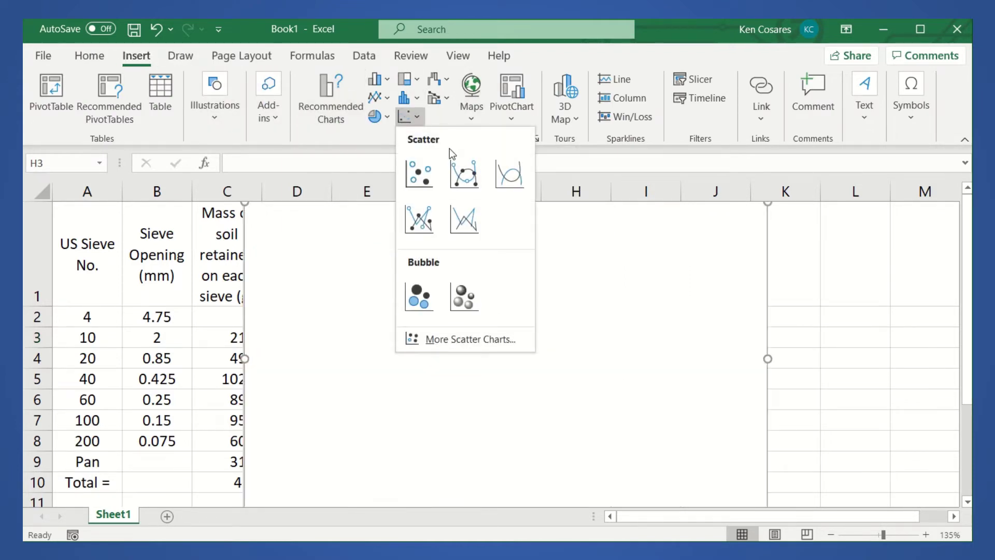
pyautogui.click(466, 180)
# Step: Move and resize the blank chart to sit right of the table across columns G to M
pyautogui.moveTo(471, 325); pyautogui.dragTo(477, 353)
pyautogui.moveTo(769, 230); pyautogui.dragTo(668, 305)
pyautogui.moveTo(556, 369); pyautogui.dragTo(726, 293)
pyautogui.moveTo(900, 446); pyautogui.dragTo(934, 293)
pyautogui.scroll(4, 886, 347)
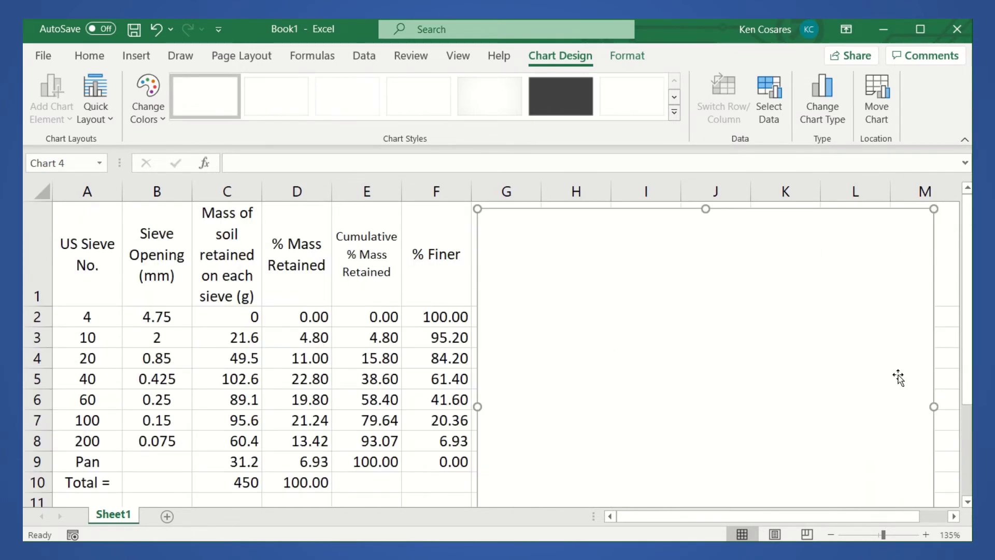
pyautogui.scroll(-2, 891, 370)
pyautogui.moveTo(707, 397); pyautogui.dragTo(695, 276)
pyautogui.scroll(2, 756, 339)
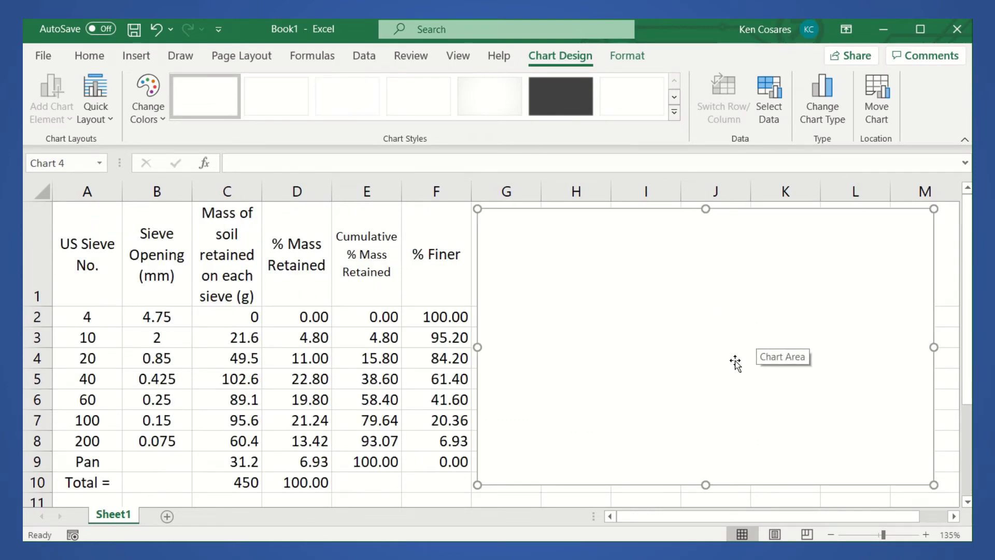
pyautogui.moveTo(697, 369); pyautogui.dragTo(701, 372)
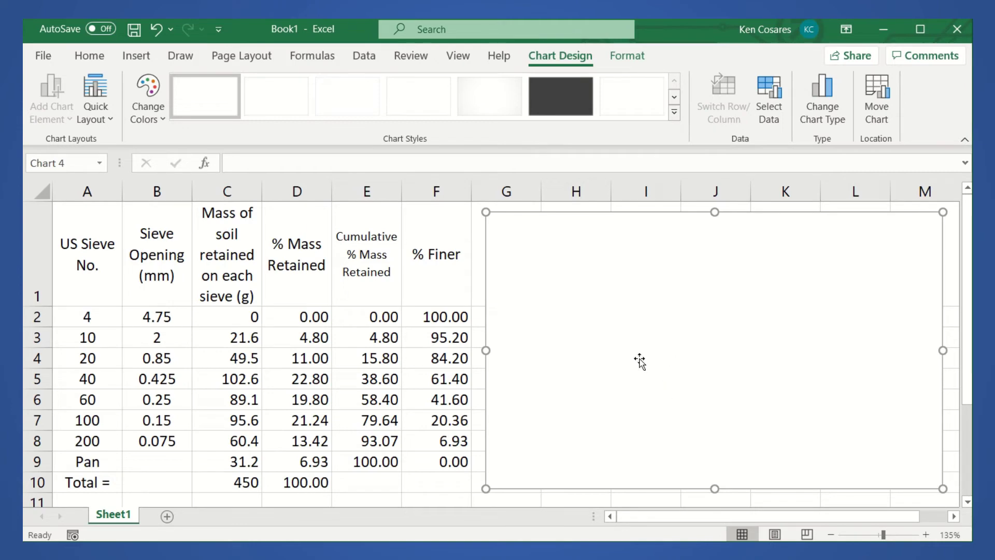
# Step: In Select Data, add a series using sieve openings B2:B8 as the X values
pyautogui.rightClick(643, 300)
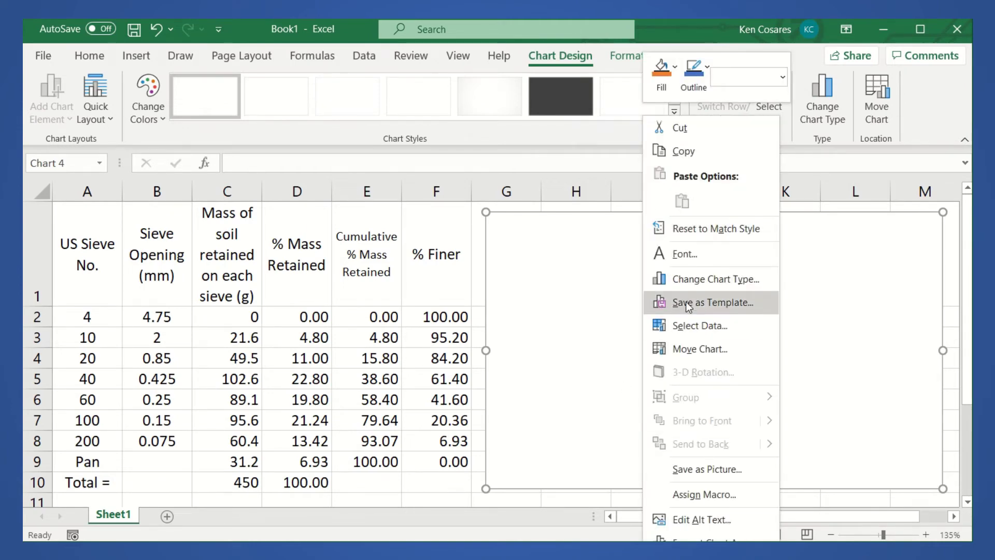
pyautogui.click(716, 326)
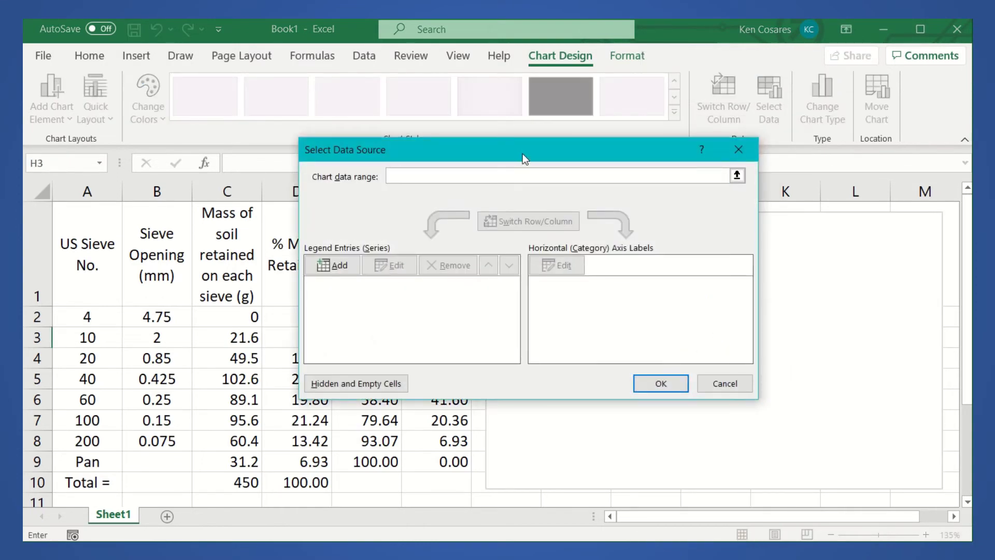
pyautogui.moveTo(528, 147); pyautogui.dragTo(655, 195)
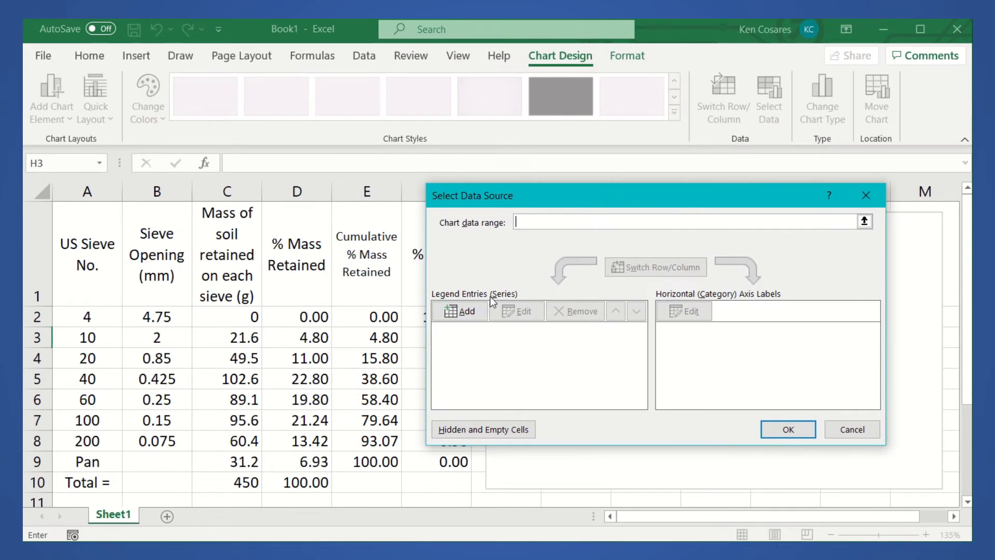
pyautogui.click(463, 310)
pyautogui.click(434, 273)
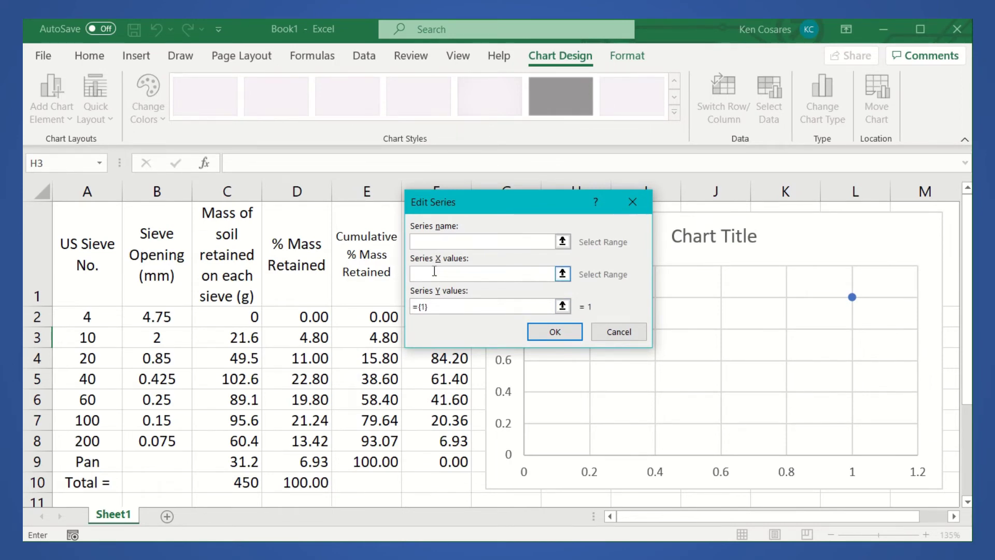
pyautogui.click(560, 280)
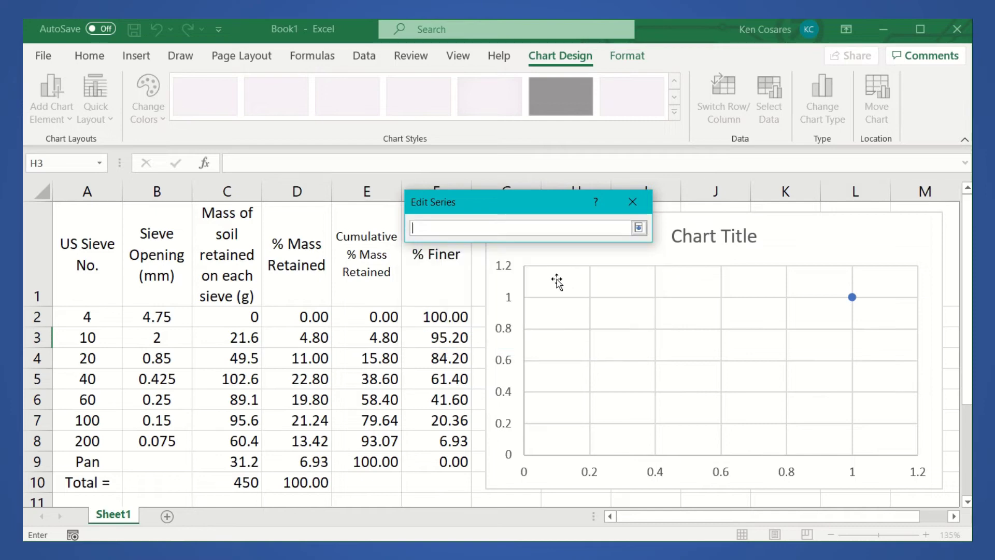
pyautogui.click(149, 315)
pyautogui.moveTo(149, 316); pyautogui.dragTo(148, 438)
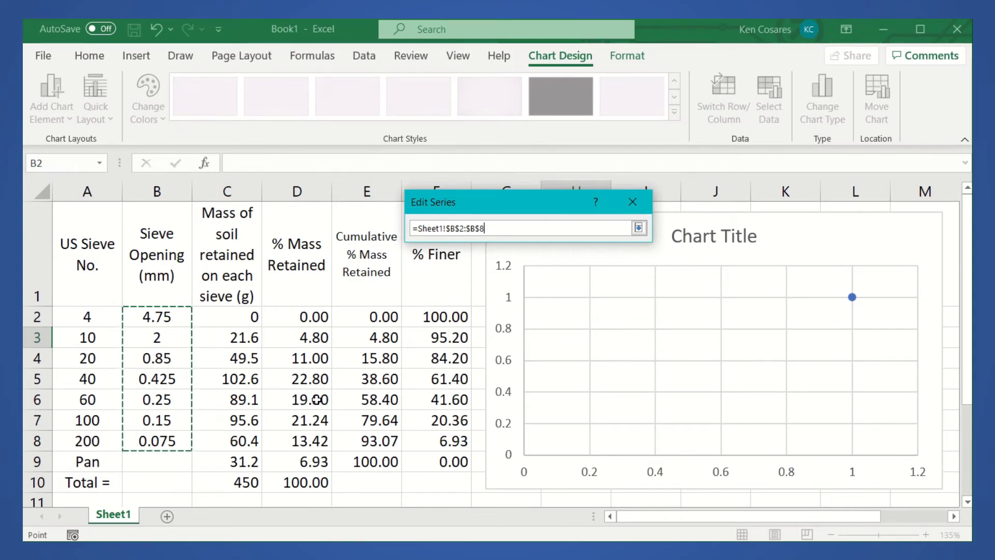
pyautogui.press('Return')
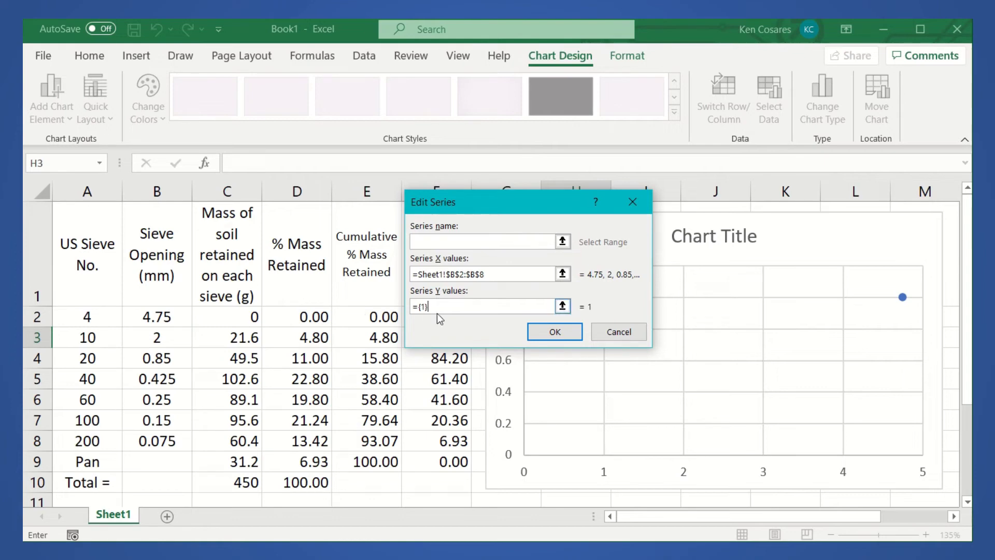
# Step: Set the series Y values to % Finer F2:F8 and apply the chart data
pyautogui.moveTo(438, 307); pyautogui.dragTo(410, 307)
pyautogui.press('BackSpace')
pyautogui.click(563, 305)
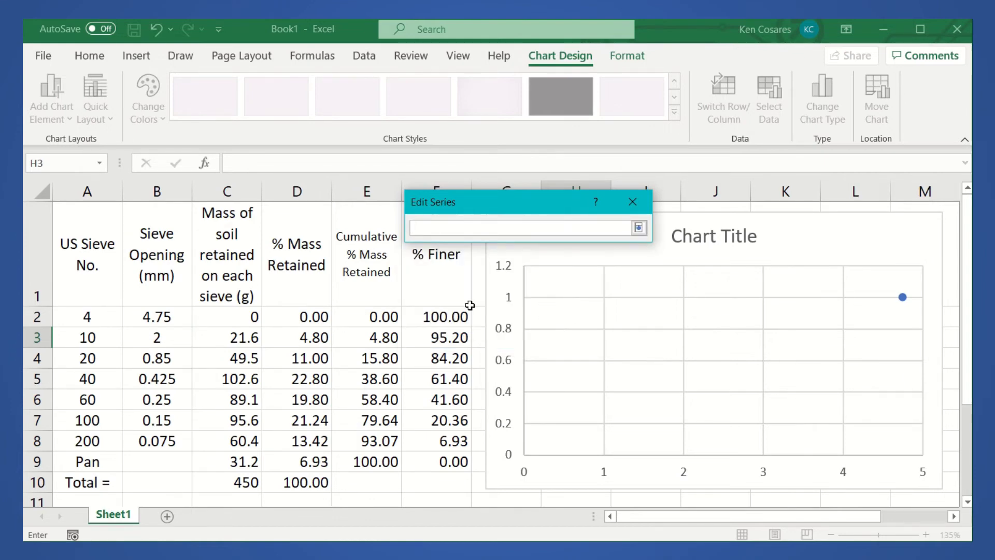
pyautogui.moveTo(441, 315); pyautogui.dragTo(437, 441)
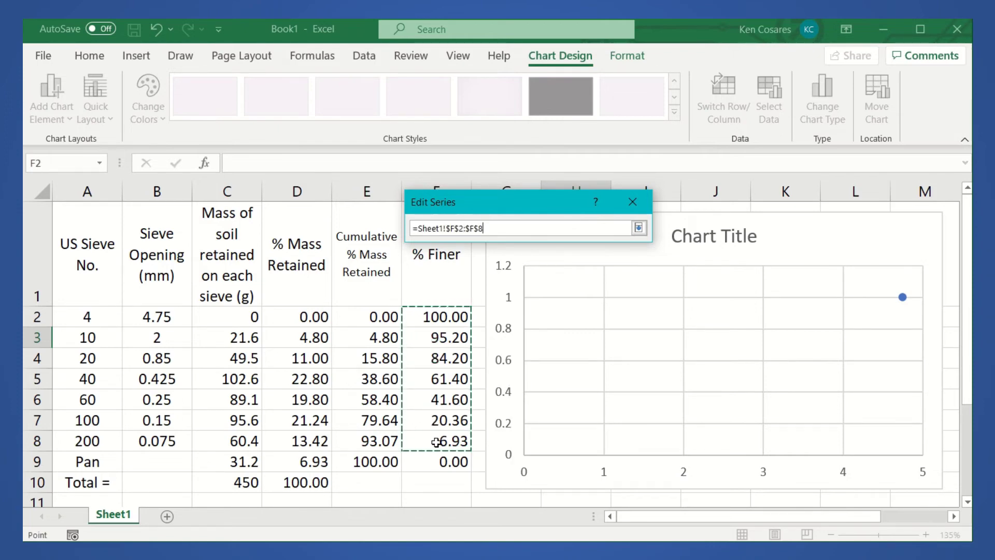
pyautogui.press('Return')
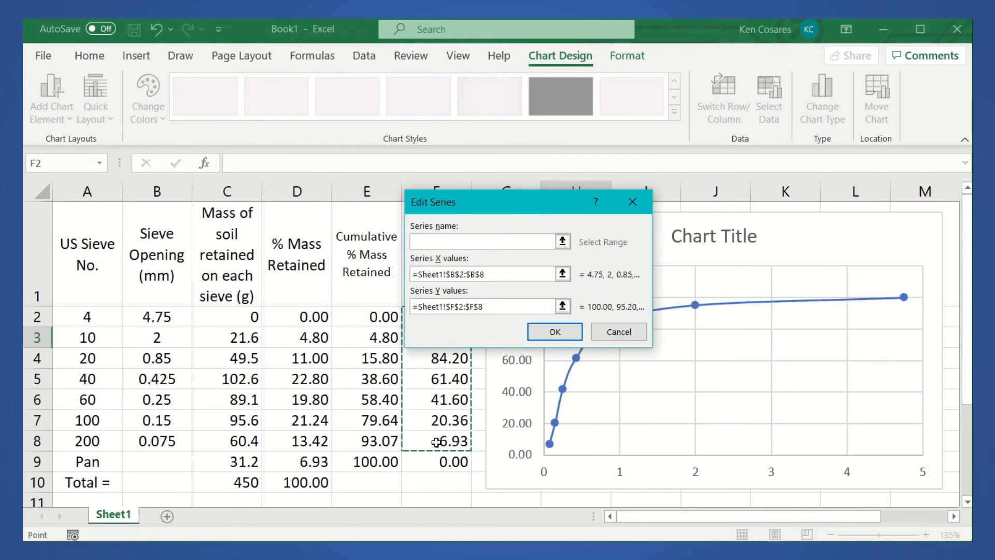
pyautogui.click(556, 332)
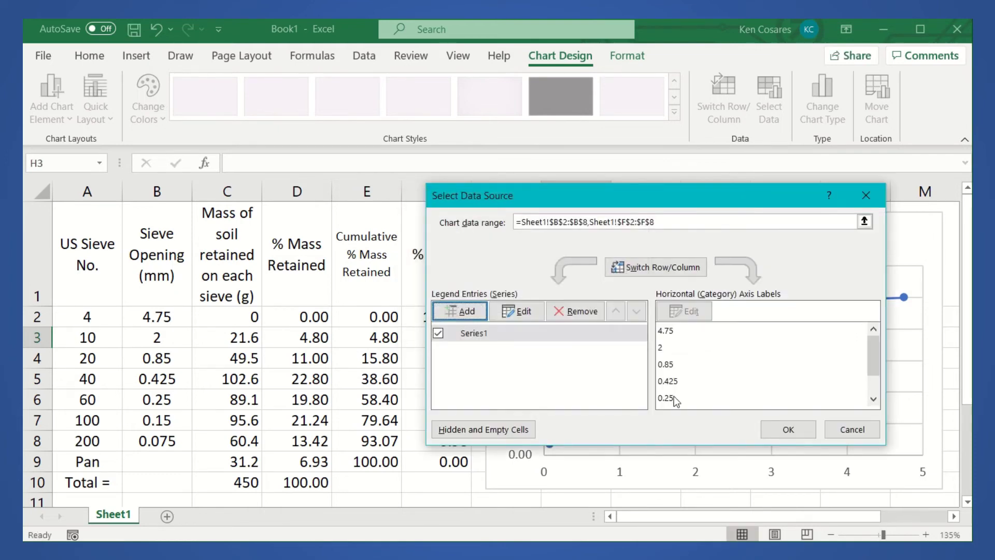
pyautogui.click(788, 429)
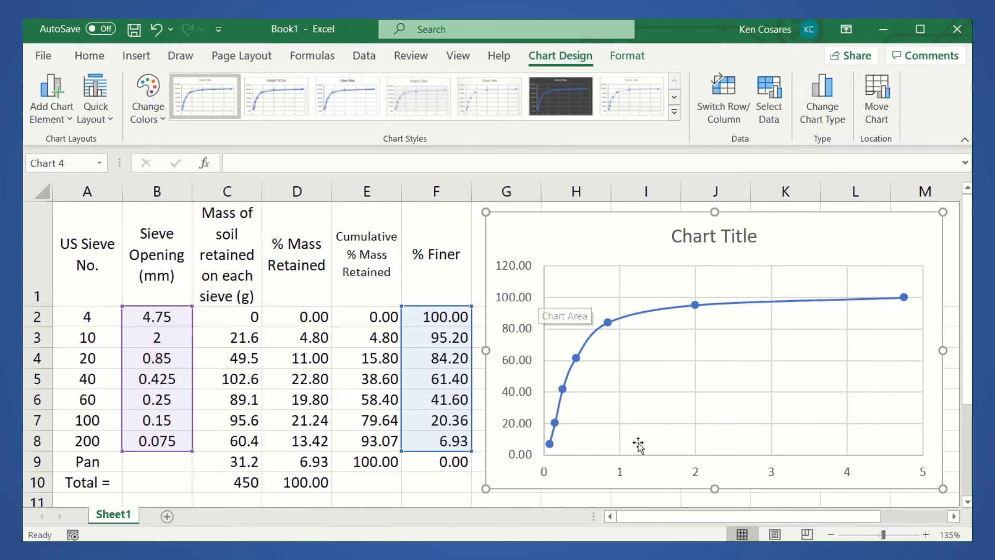
# Step: Format the horizontal axis as logarithmic with values in reverse order, vertical axis crossing at 10
pyautogui.click(698, 478)
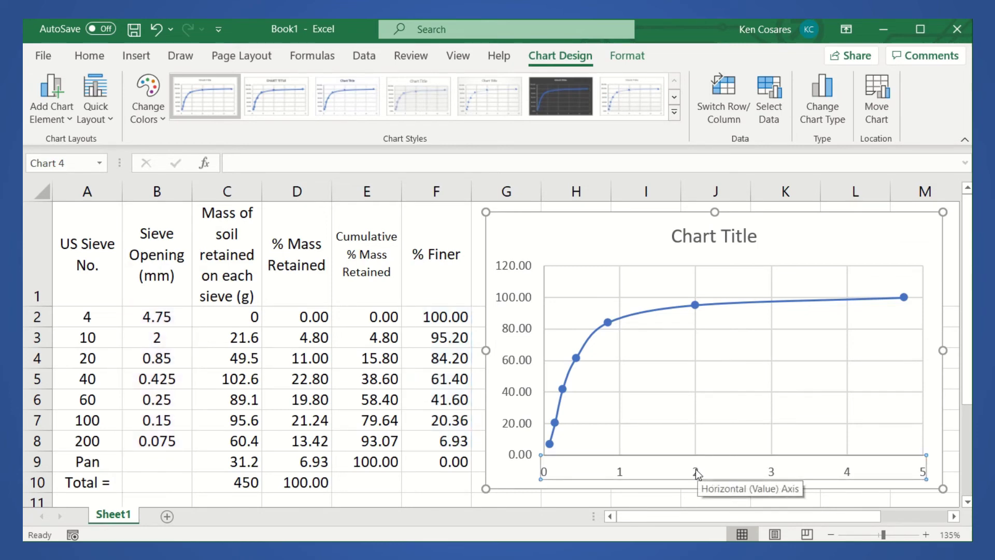
pyautogui.rightClick(696, 469)
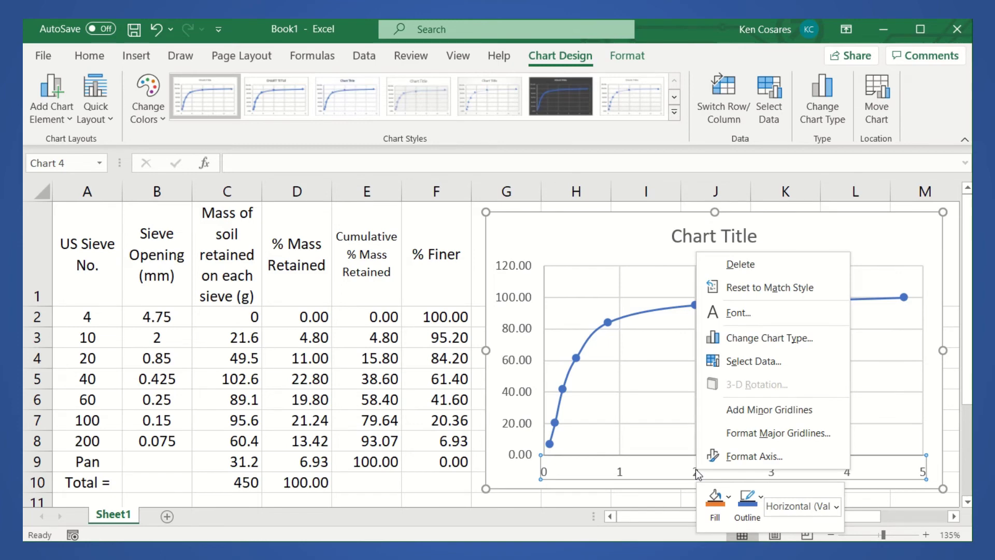
pyautogui.click(774, 456)
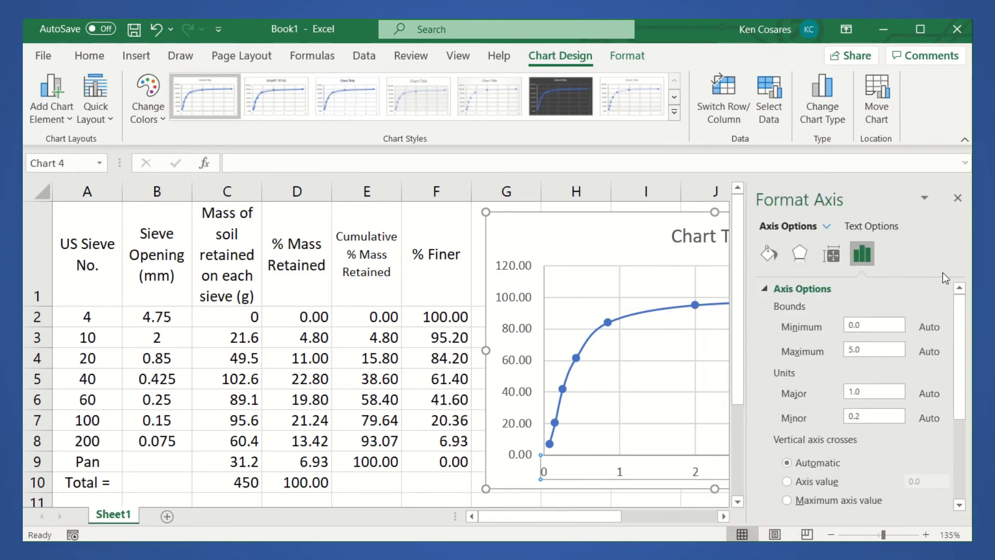
pyautogui.moveTo(957, 319); pyautogui.dragTo(957, 406)
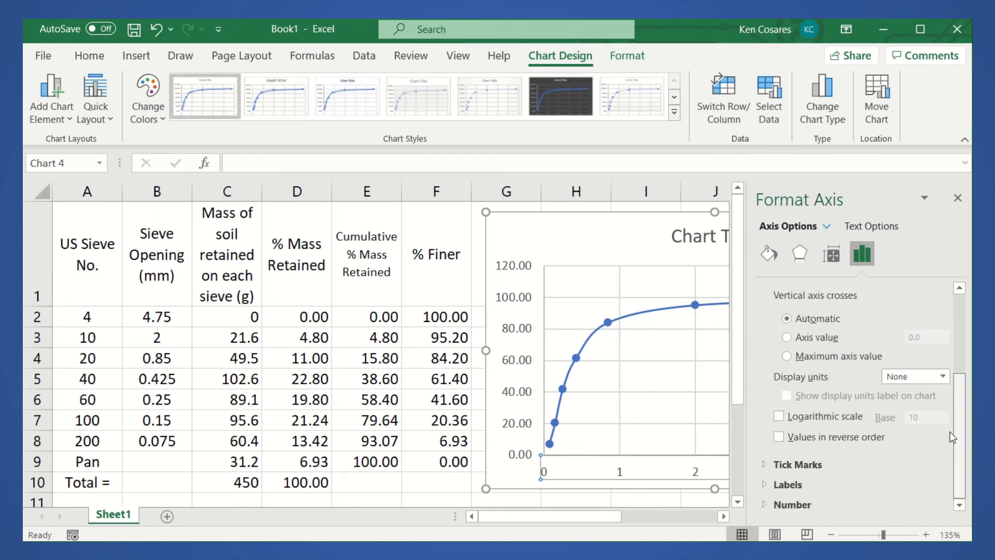
pyautogui.click(779, 416)
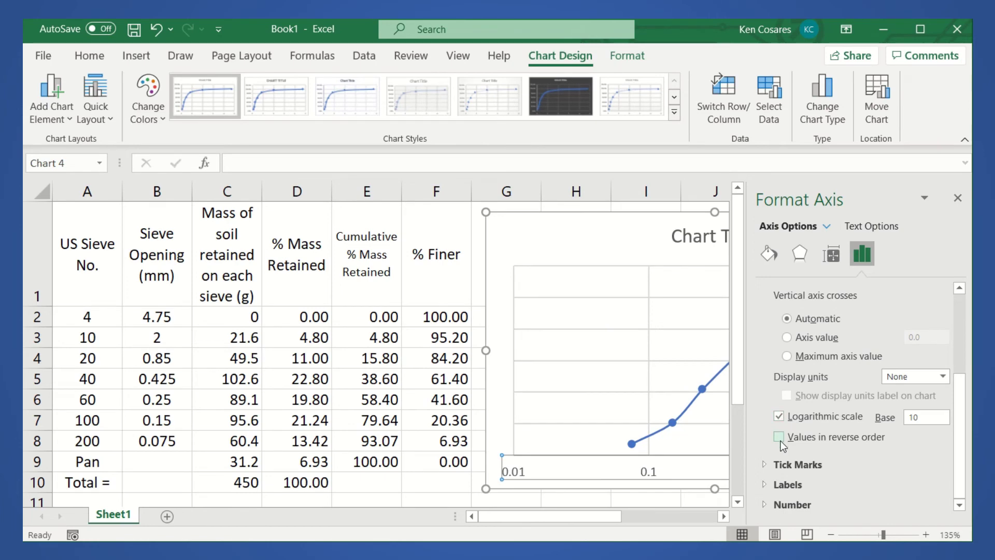
pyautogui.click(778, 438)
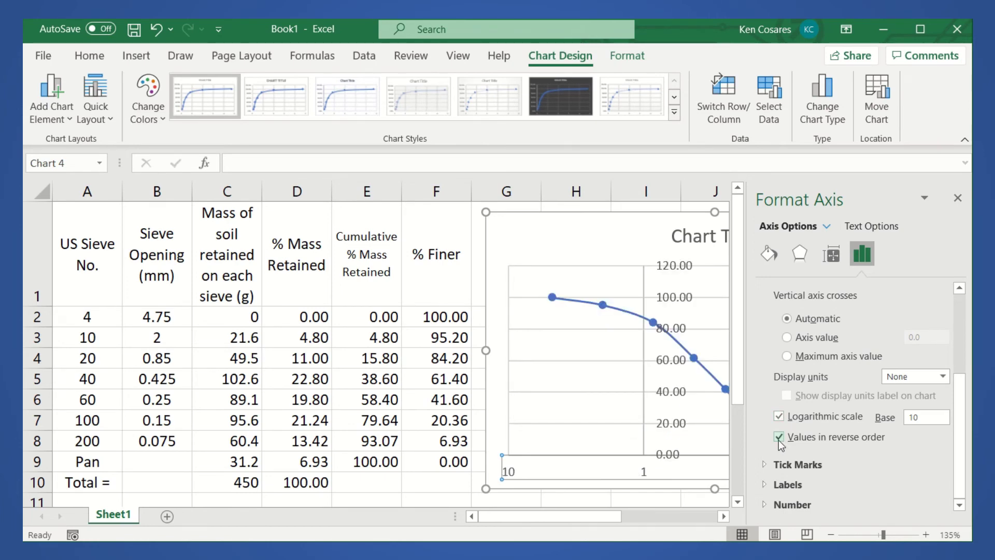
pyautogui.scroll(3, 798, 432)
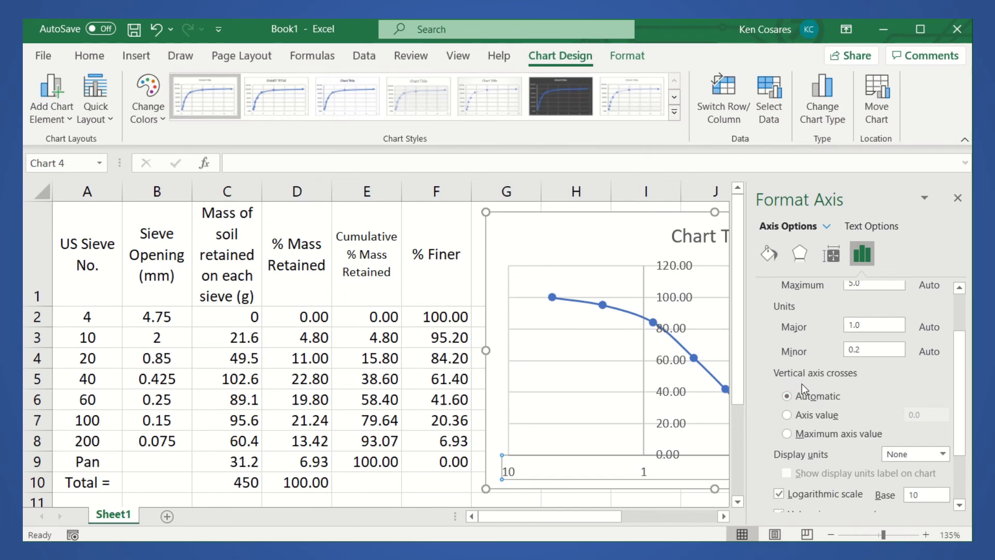
pyautogui.click(800, 416)
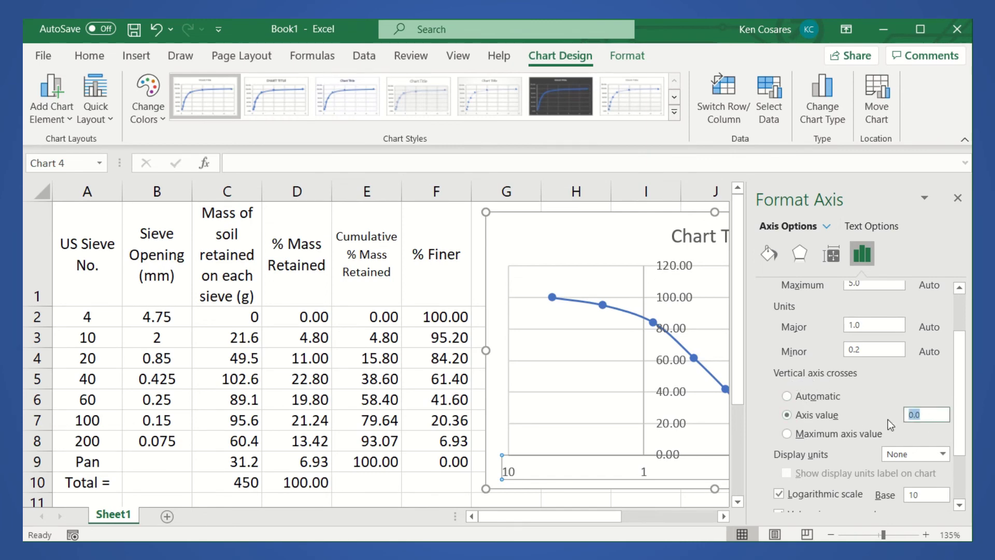
pyautogui.write('10')
pyautogui.press('Return')
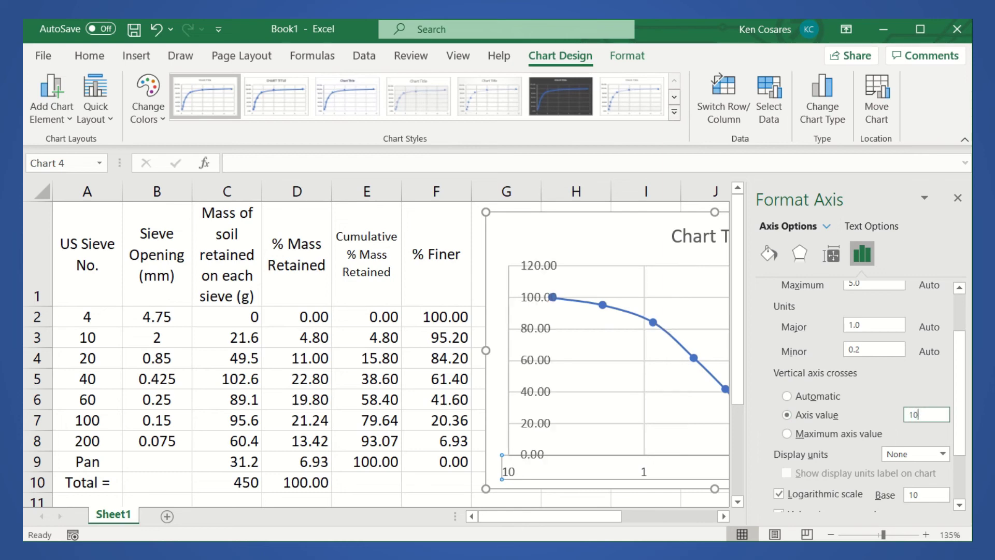
pyautogui.click(958, 198)
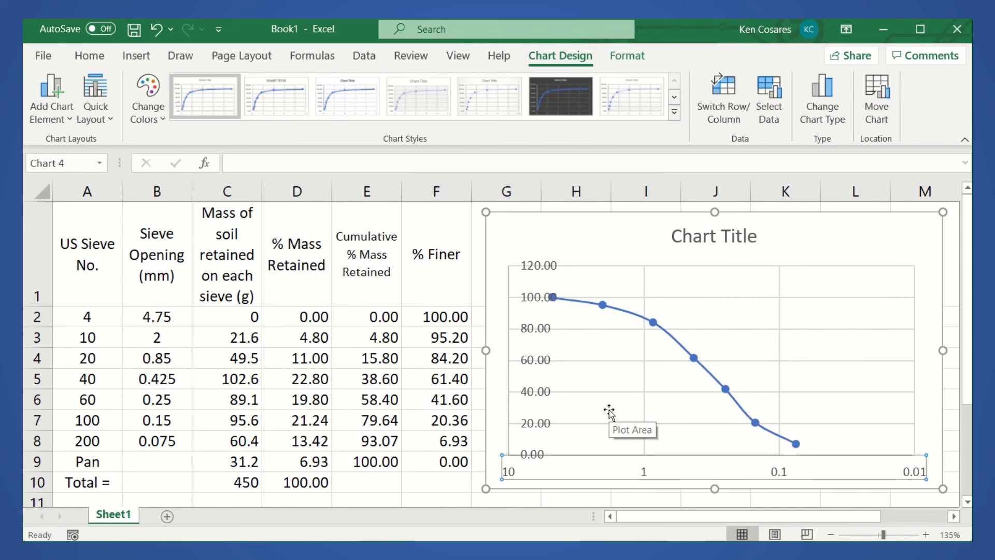
# Step: Delete the placeholder chart title and add minor gridlines to the logarithmic sieve-opening axis
pyautogui.click(731, 233)
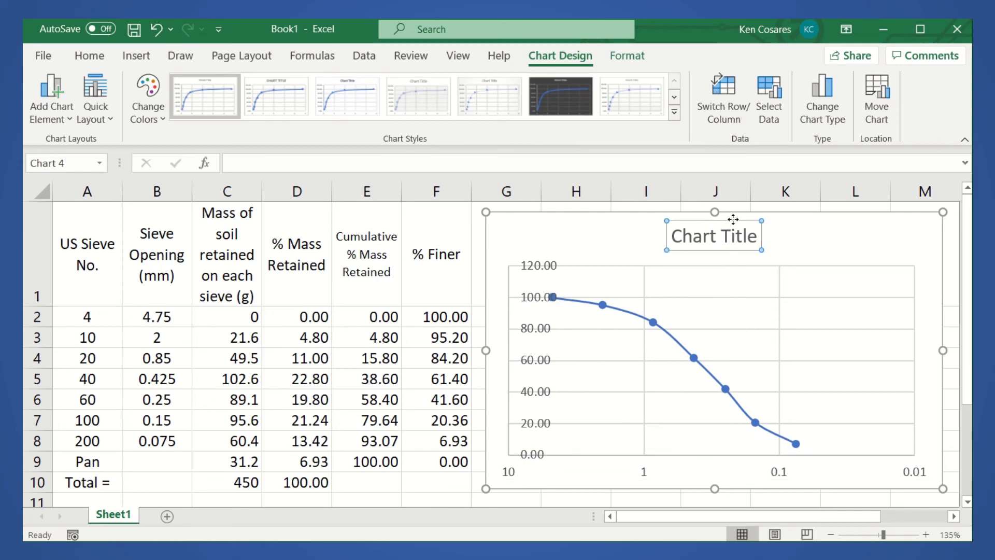
pyautogui.press('Delete')
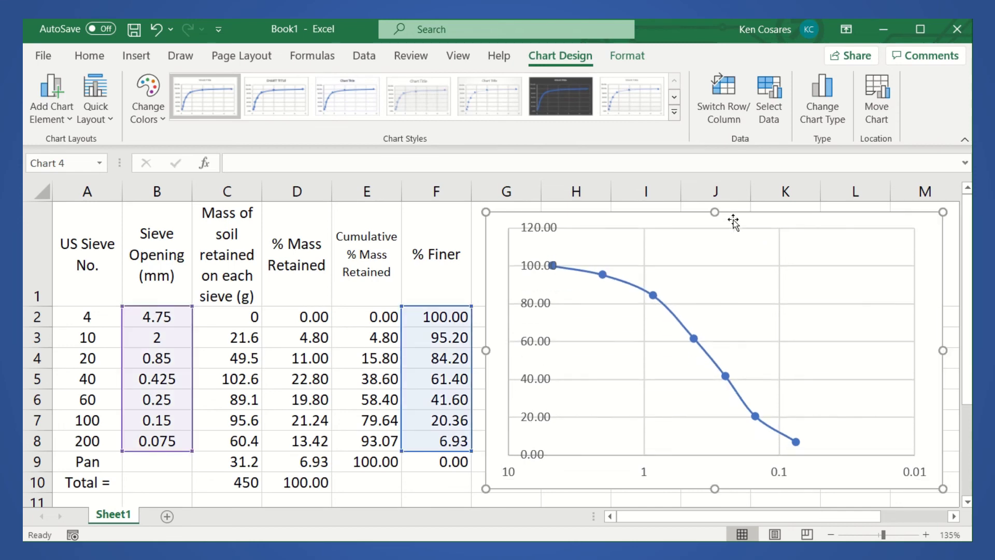
pyautogui.click(642, 469)
pyautogui.rightClick(643, 469)
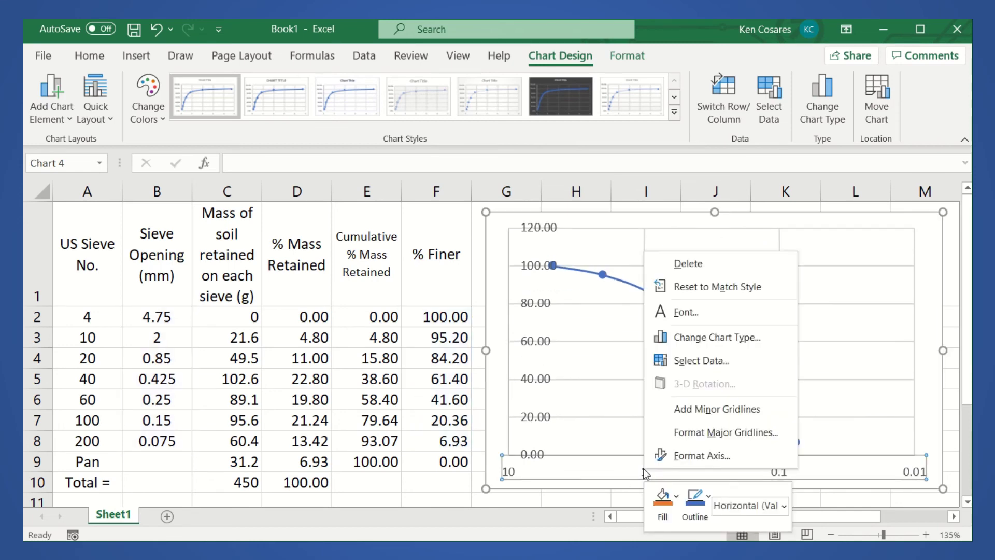
pyautogui.click(678, 414)
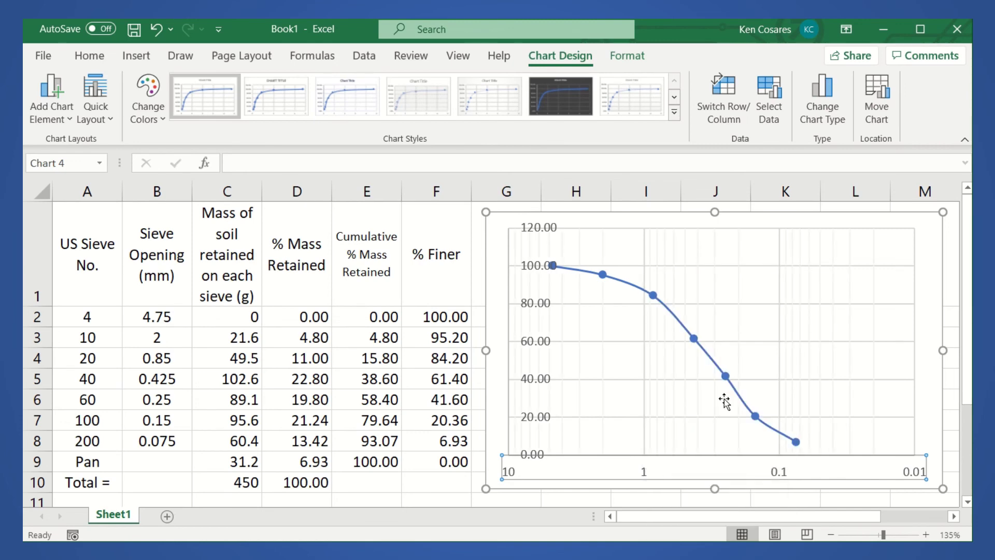
pyautogui.rightClick(715, 431)
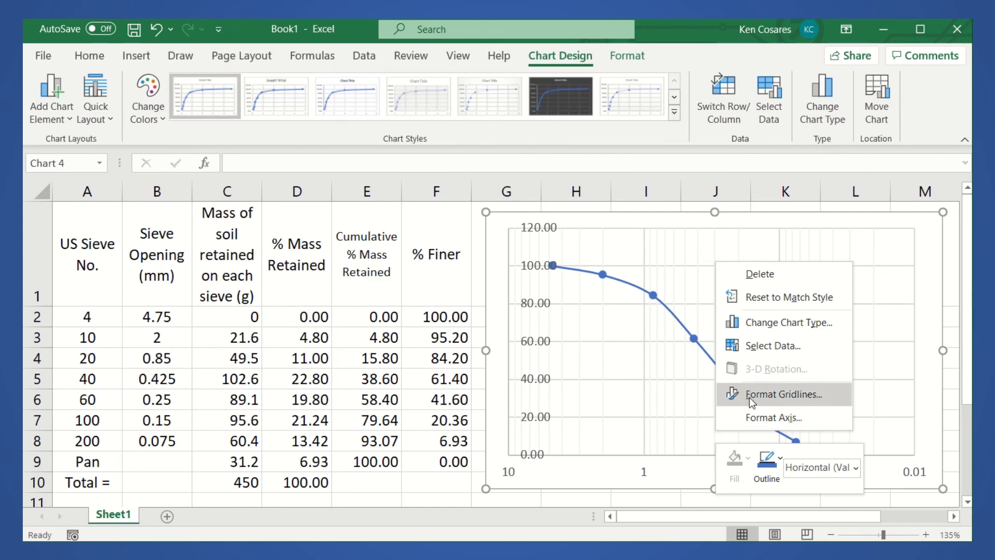
pyautogui.click(753, 399)
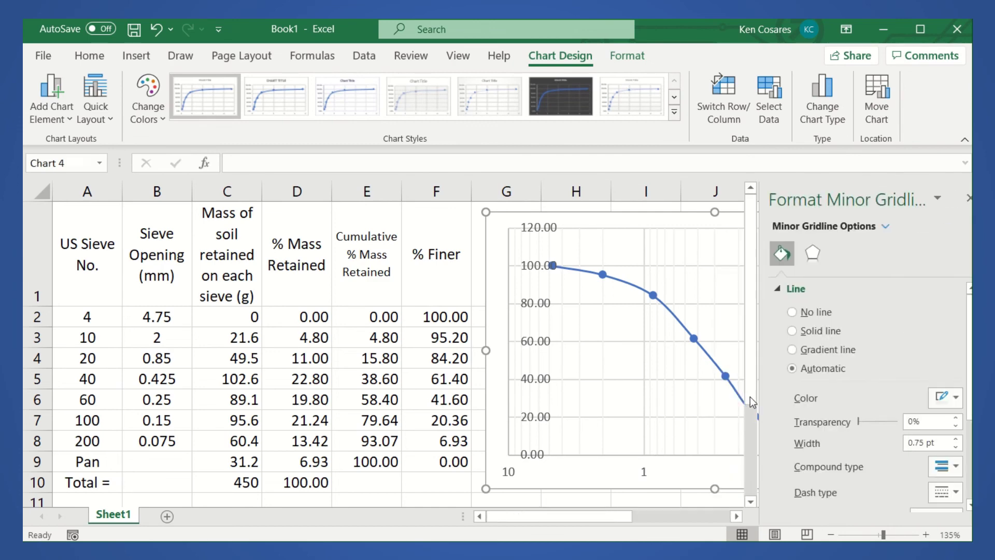
pyautogui.click(797, 331)
pyautogui.click(942, 398)
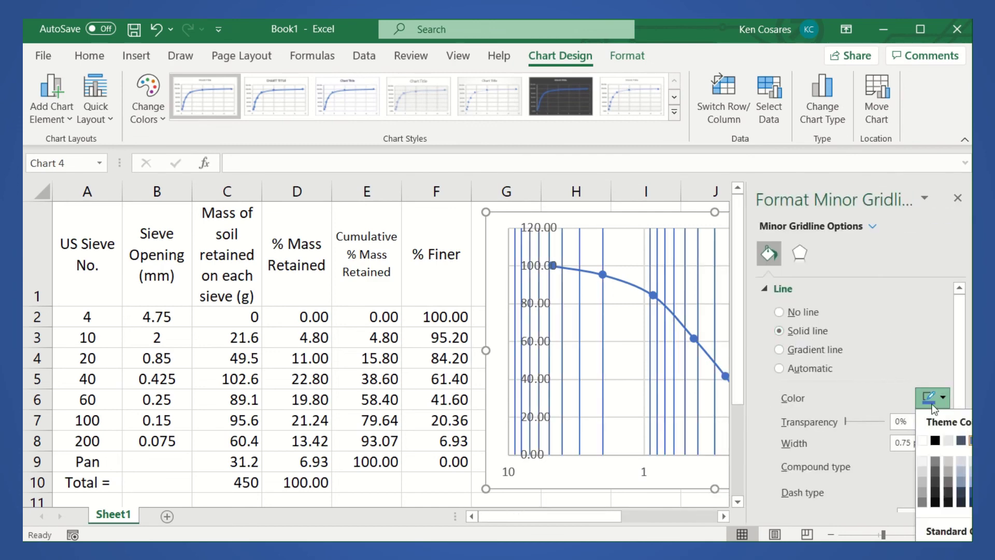
pyautogui.click(935, 485)
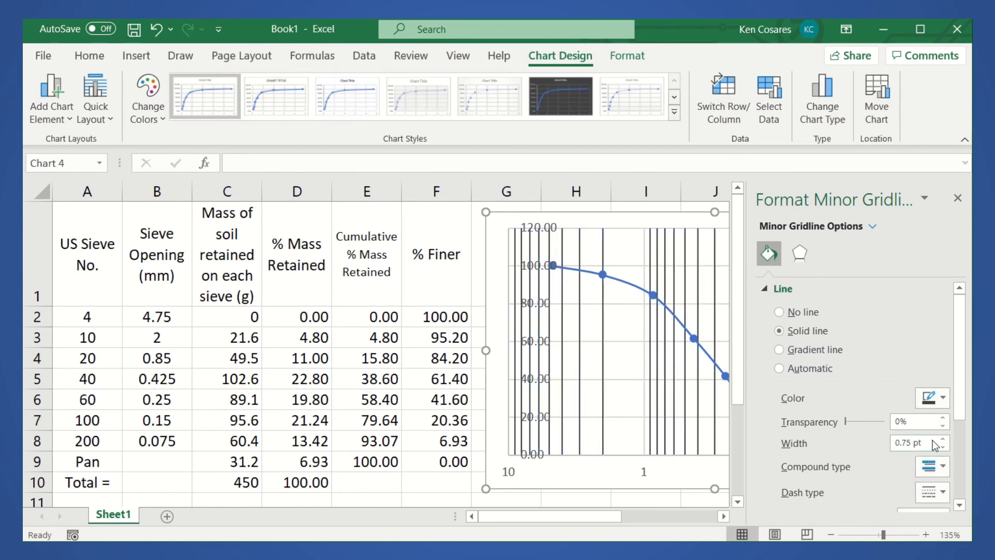
pyautogui.click(958, 197)
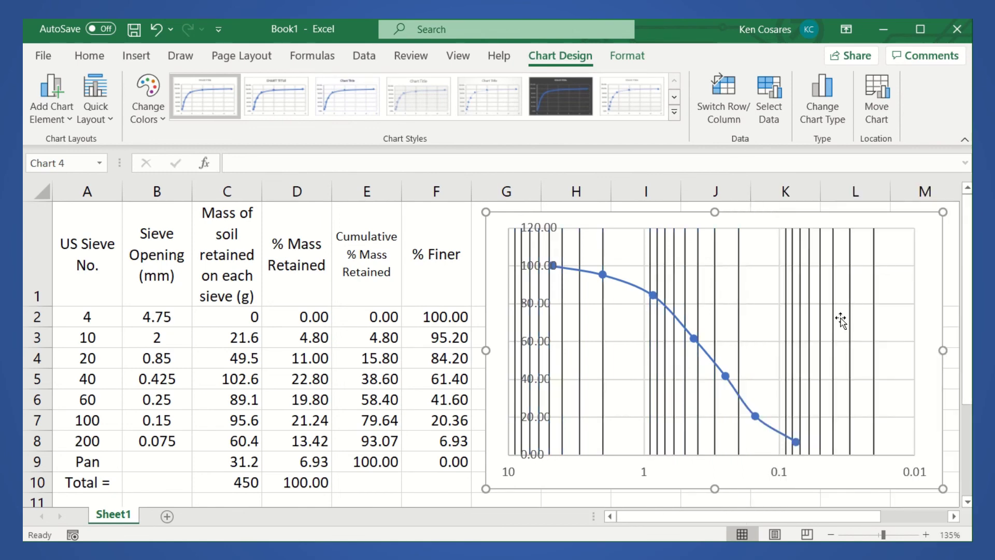
pyautogui.hotkey('ctrl', 'z')
pyautogui.hotkey('ctrl', 'z')
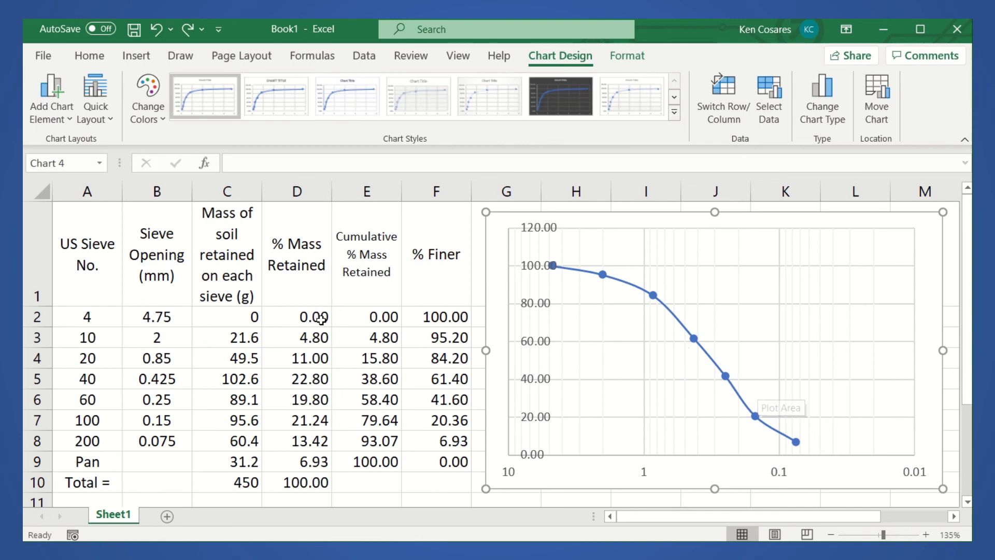
pyautogui.click(394, 361)
pyautogui.click(450, 322)
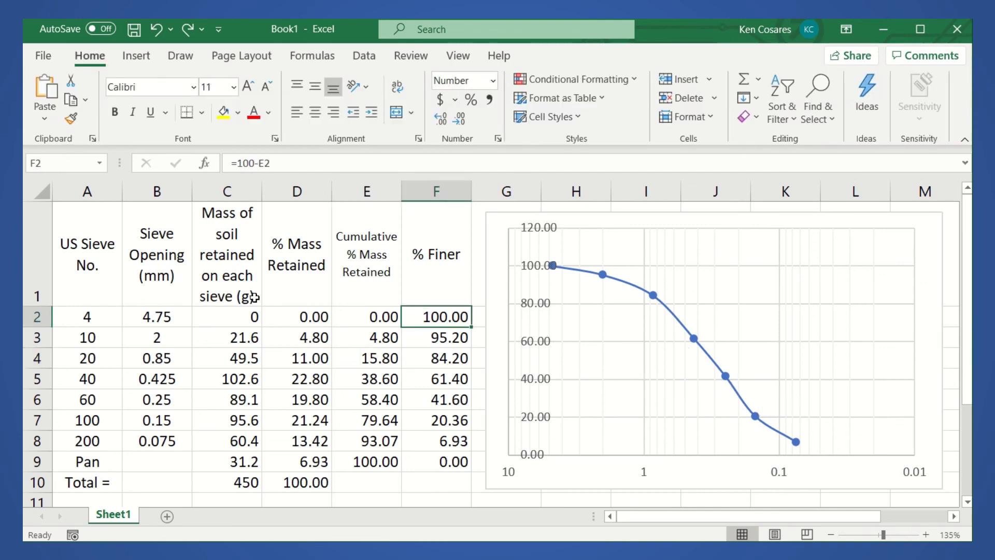
pyautogui.click(423, 482)
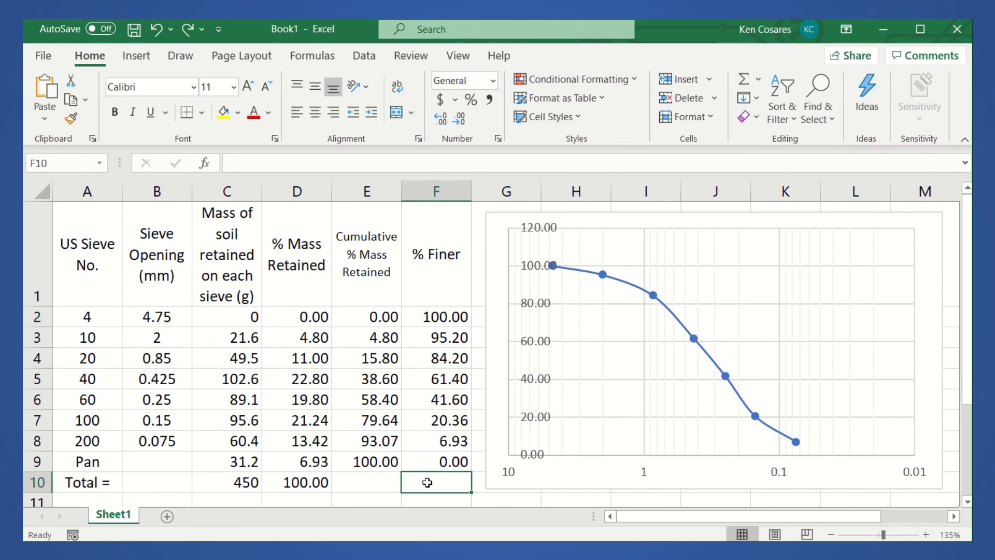